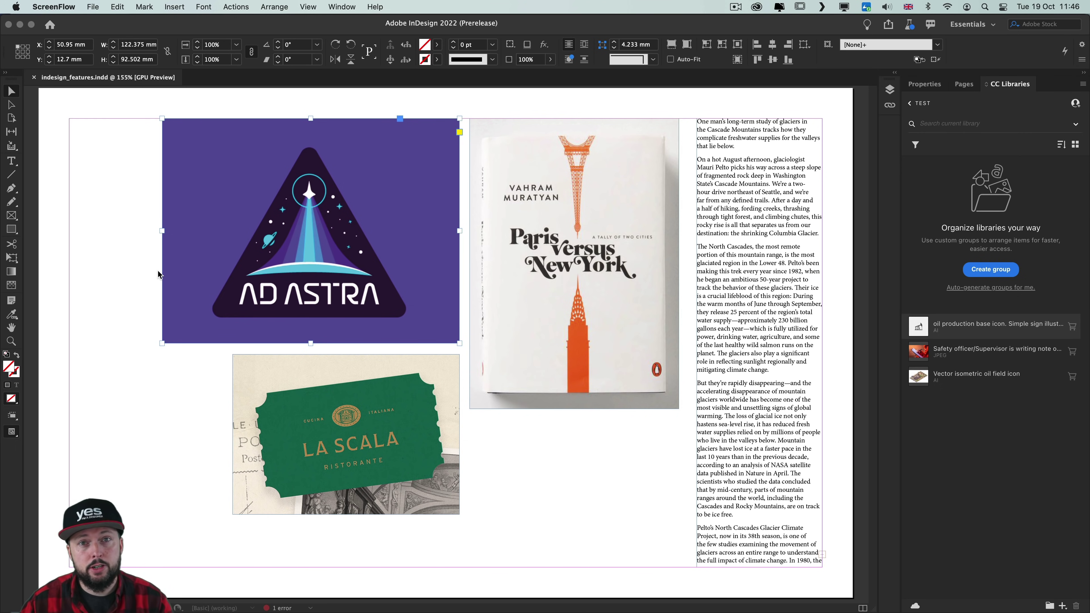
- Reveal the CC Libraries add-item options and locate Extract from Image for the Ad Astra image
{"action": "left_click", "coordinate": [426, 248]}
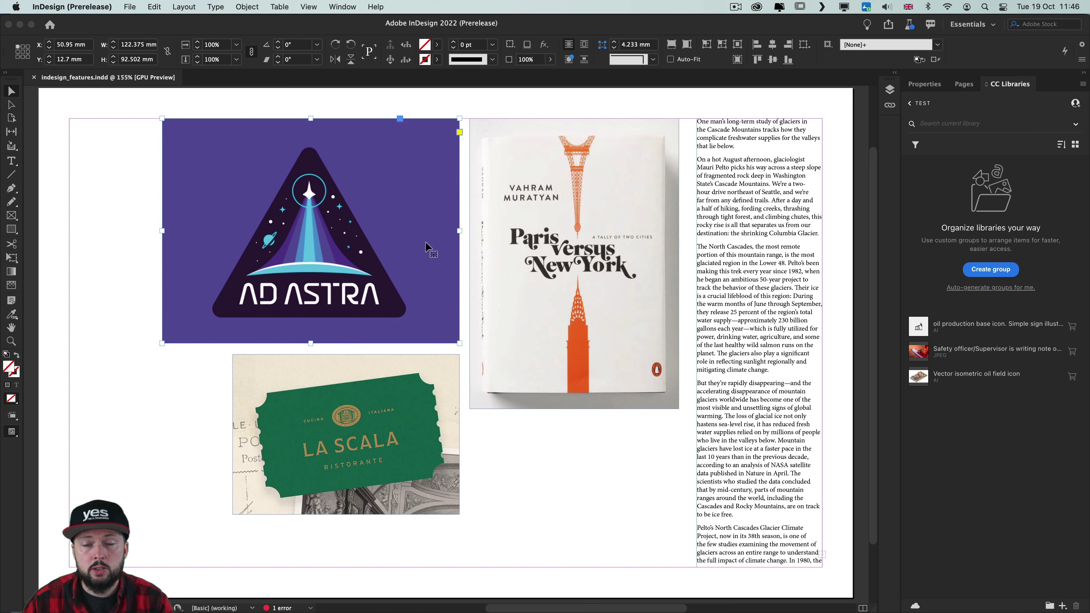
{"action": "left_click", "coordinate": [1063, 605]}
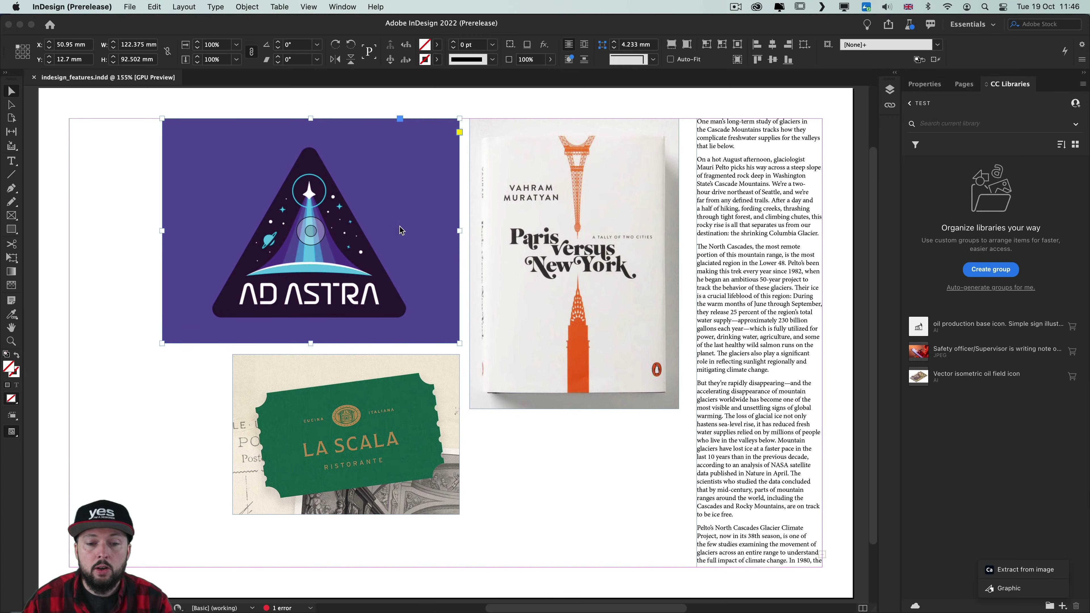
{"action": "right_click", "coordinate": [399, 232]}
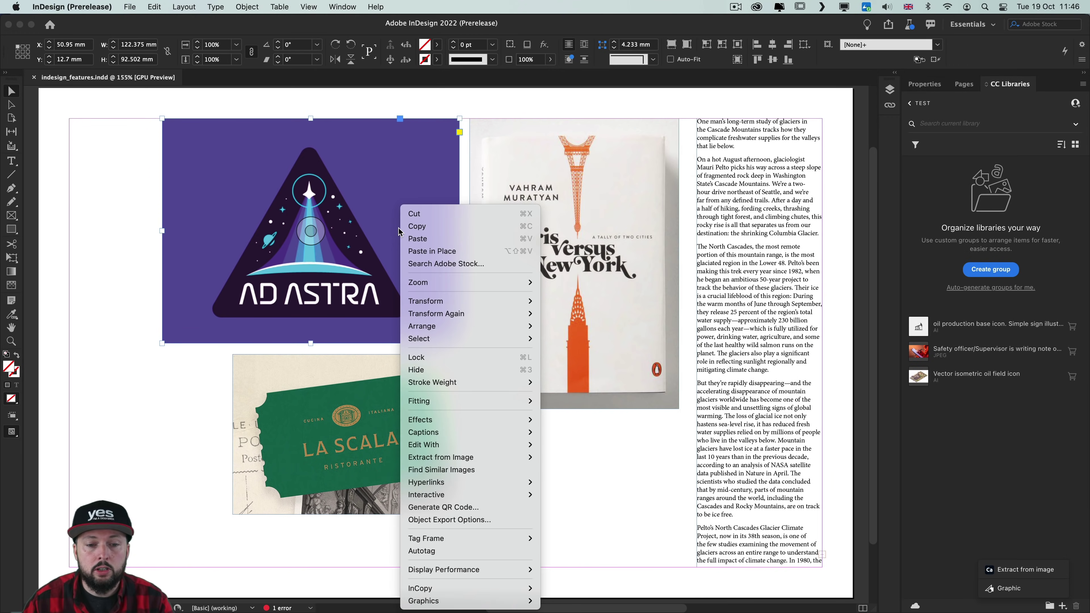
{"action": "mouse_move", "coordinate": [486, 458]}
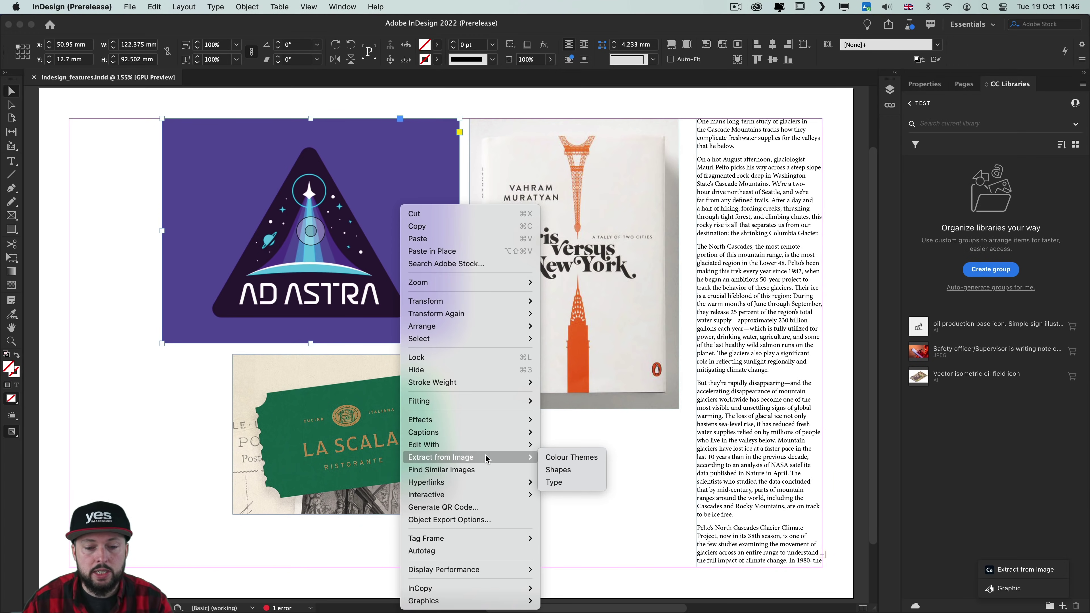
{"action": "left_click", "coordinate": [239, 7]}
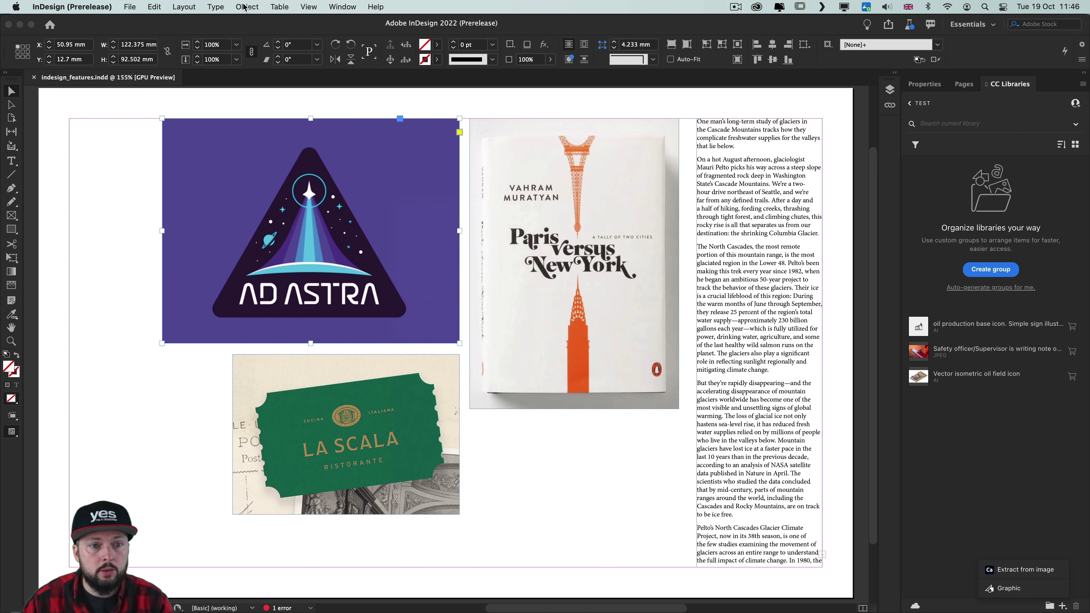
{"action": "left_click", "coordinate": [247, 7]}
{"action": "mouse_move", "coordinate": [300, 191]}
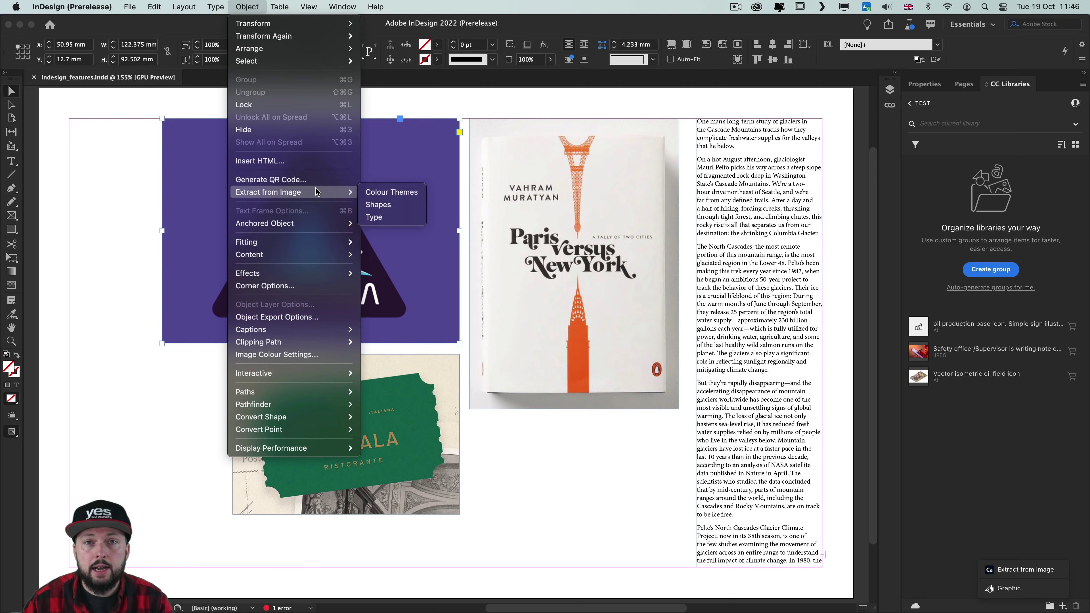
- Extract type from the Ad Astra image, framing the sampling box tightly around the AD ASTRA lettering
{"action": "left_click", "coordinate": [378, 218]}
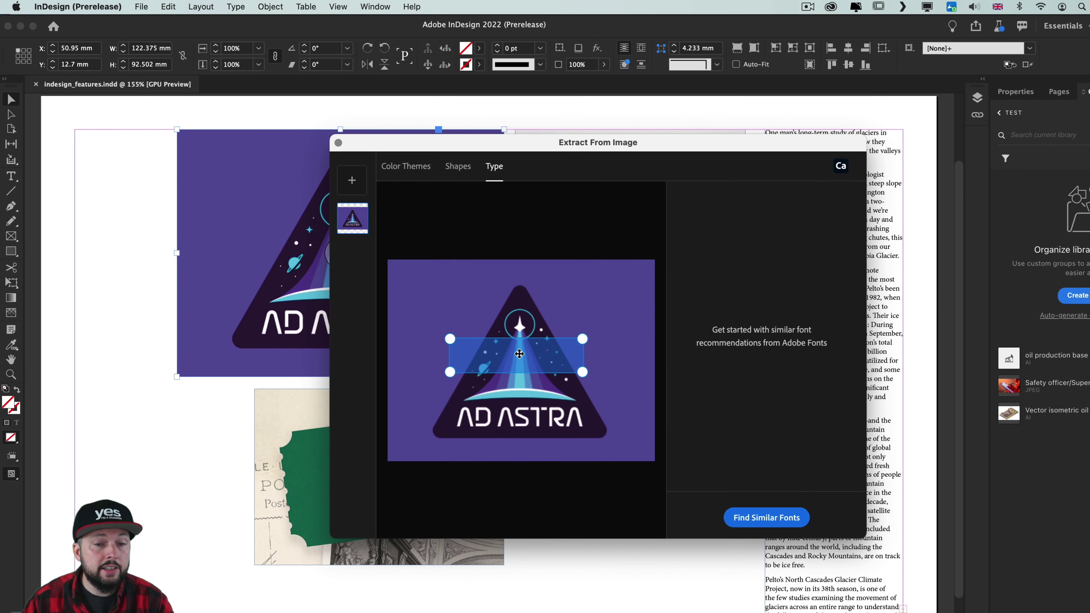
{"action": "left_click_drag", "start_coordinate": [510, 347], "coordinate": [513, 411]}
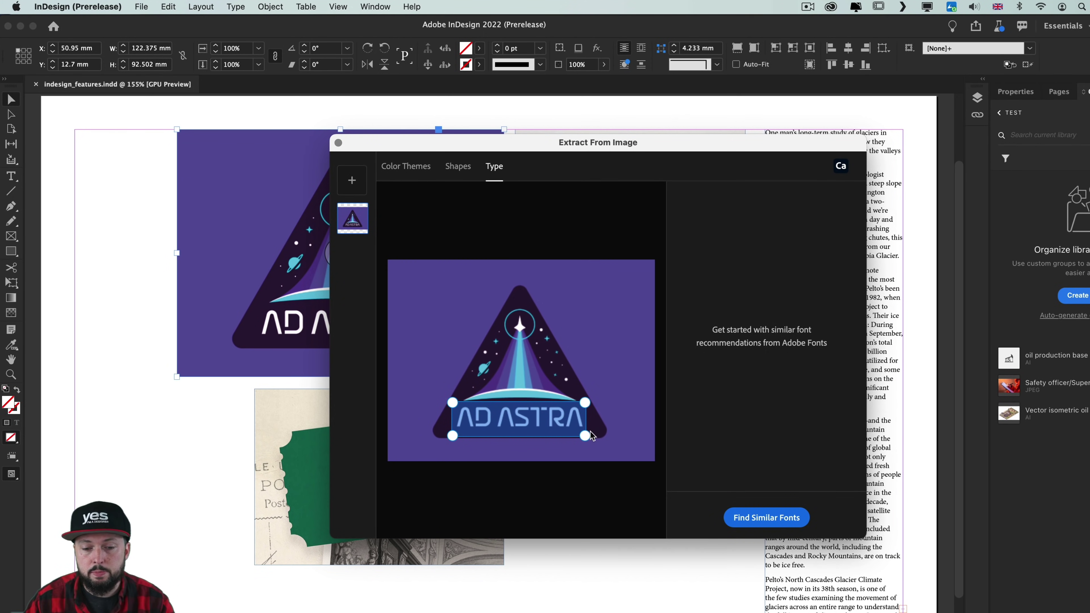
{"action": "left_click_drag", "start_coordinate": [584, 436], "coordinate": [585, 432]}
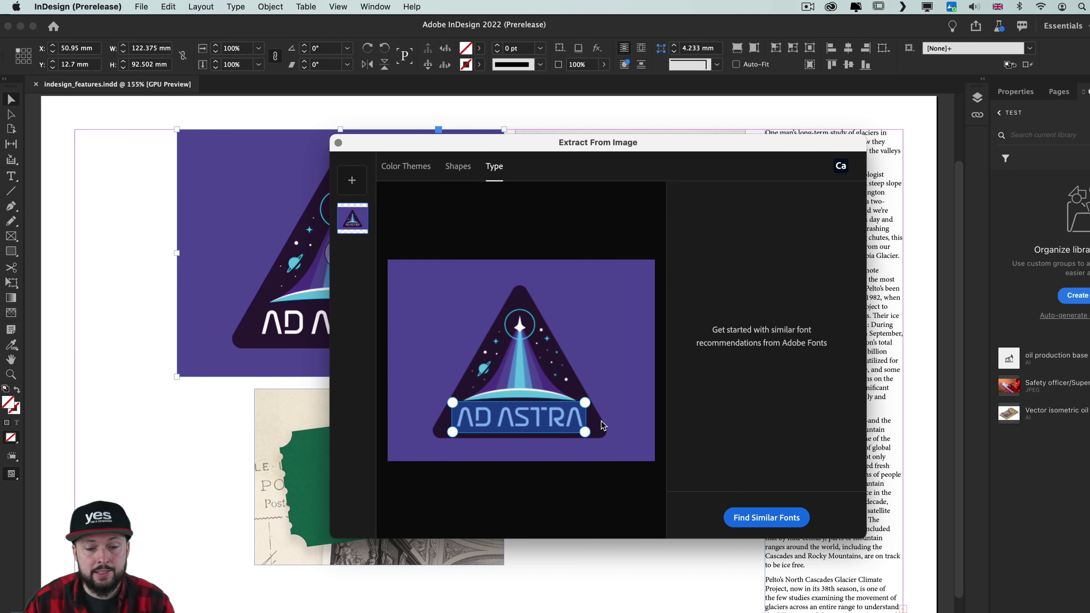
- Find similar fonts, remove the stray M from the AD ASTRA sample text, and browse recommendations
{"action": "left_click", "coordinate": [751, 519]}
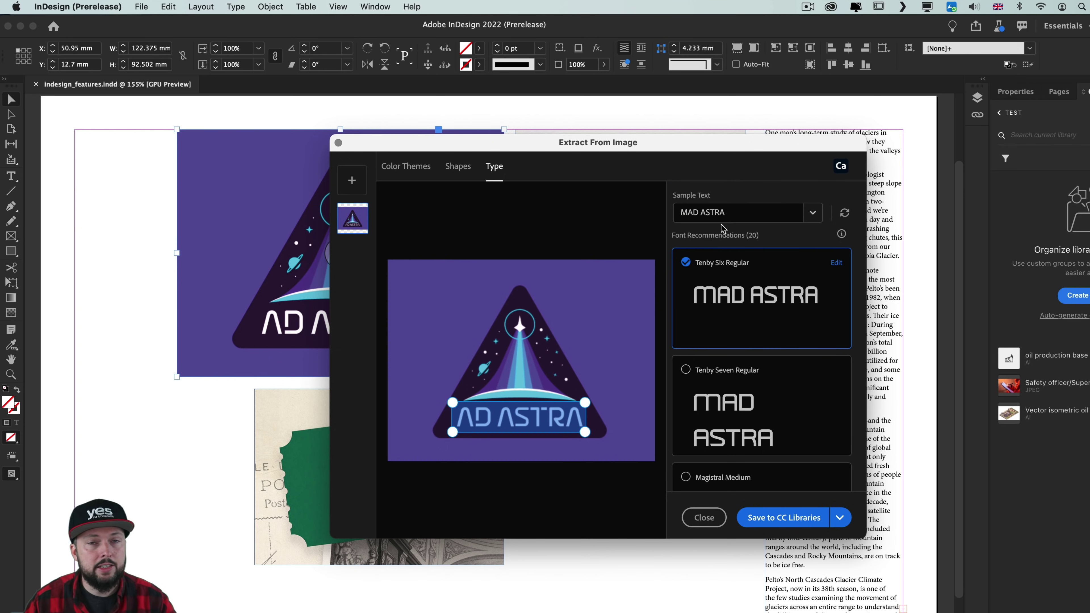
{"action": "left_click", "coordinate": [704, 219]}
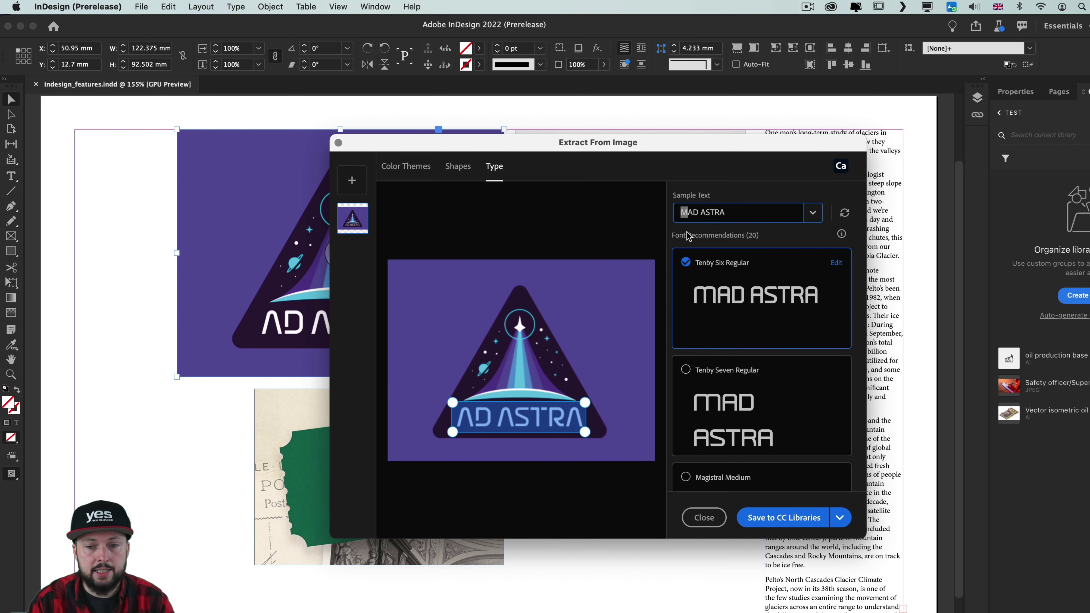
{"action": "key", "text": "BackSpace"}
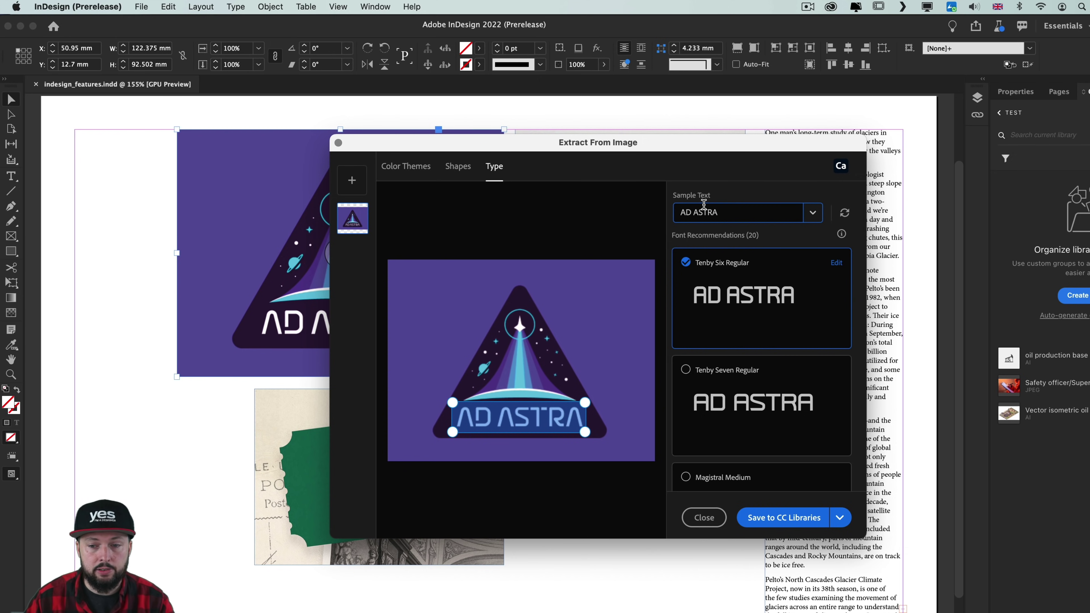
{"action": "left_click", "coordinate": [812, 213]}
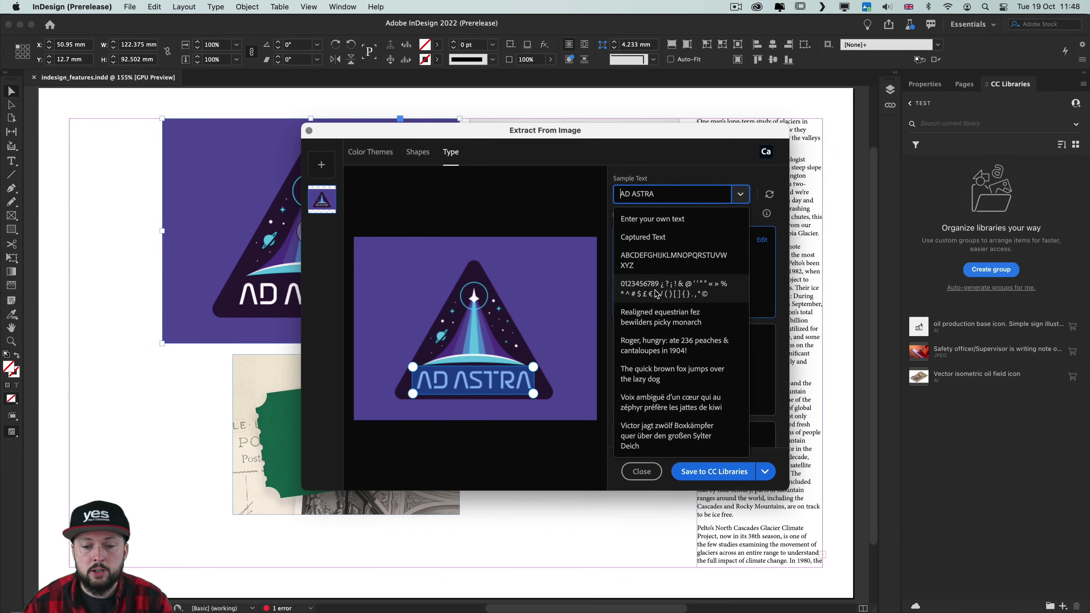
{"action": "scroll", "coordinate": [661, 343], "scroll_direction": "down", "scroll_amount": 5}
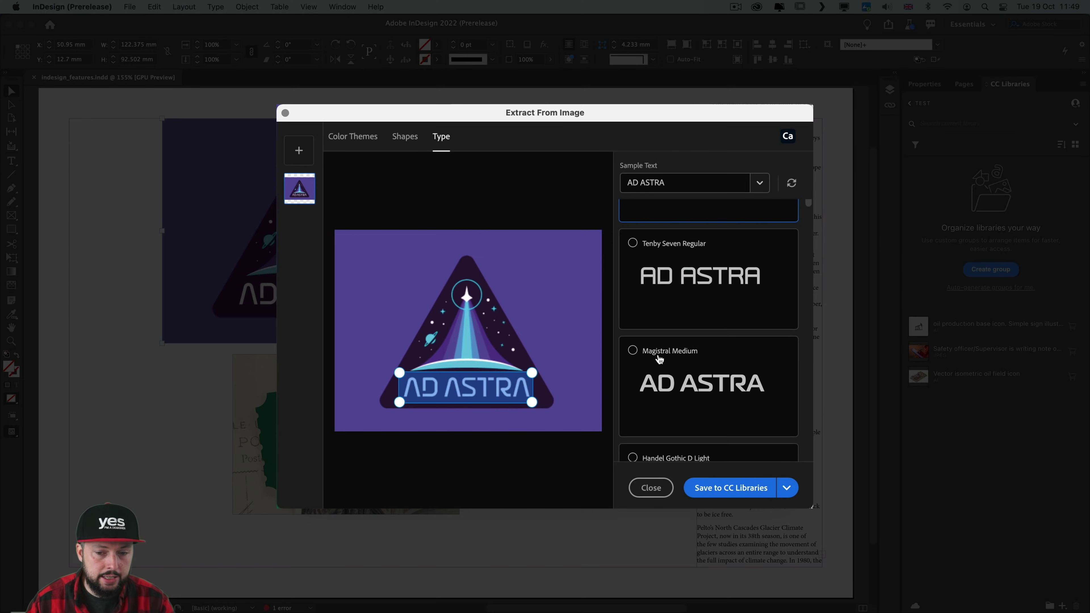
- Edit the Magistral Medium match to 38 pt size, 3 pt leading, 0.05 em tracking, without underline
{"action": "left_click", "coordinate": [660, 359]}
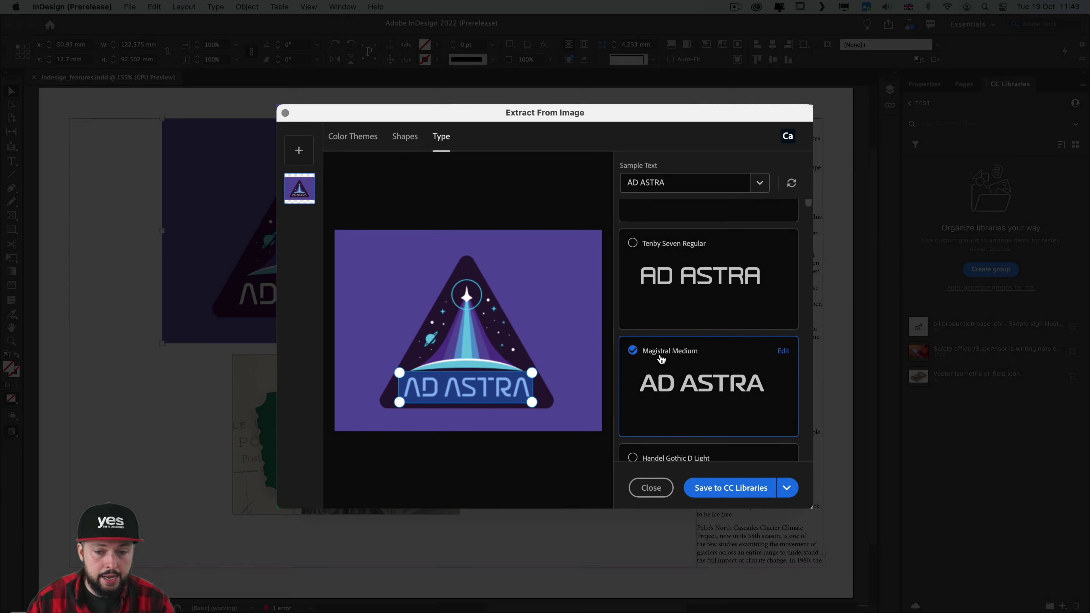
{"action": "left_click", "coordinate": [783, 351]}
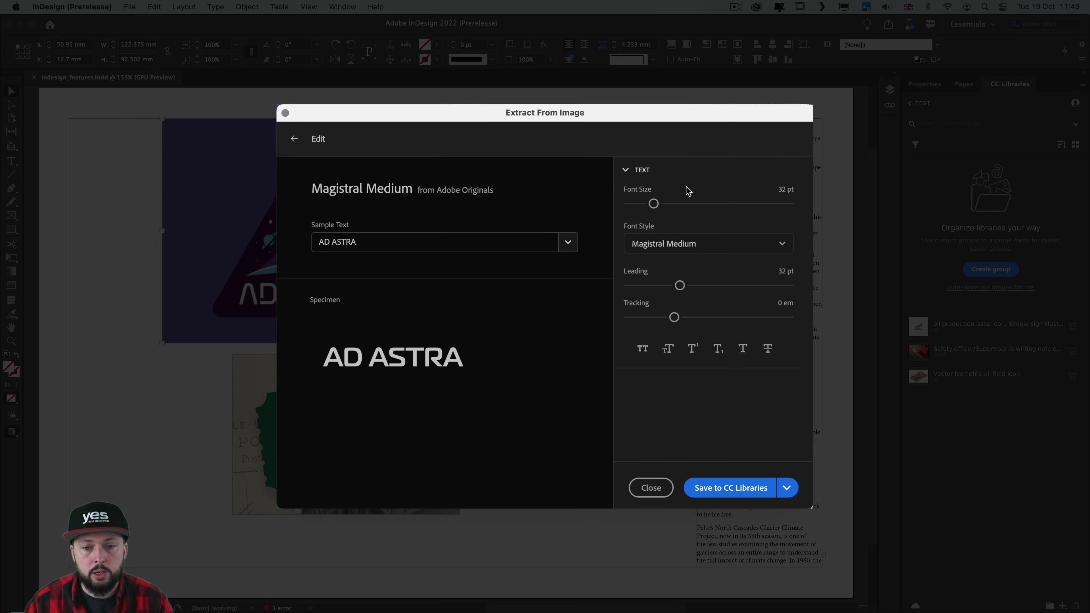
{"action": "mouse_move", "coordinate": [653, 204]}
{"action": "left_mouse_down"}
{"action": "mouse_move", "coordinate": [684, 203]}
{"action": "mouse_move", "coordinate": [659, 203]}
{"action": "left_mouse_up"}
{"action": "left_click_drag", "start_coordinate": [680, 285], "coordinate": [633, 285]}
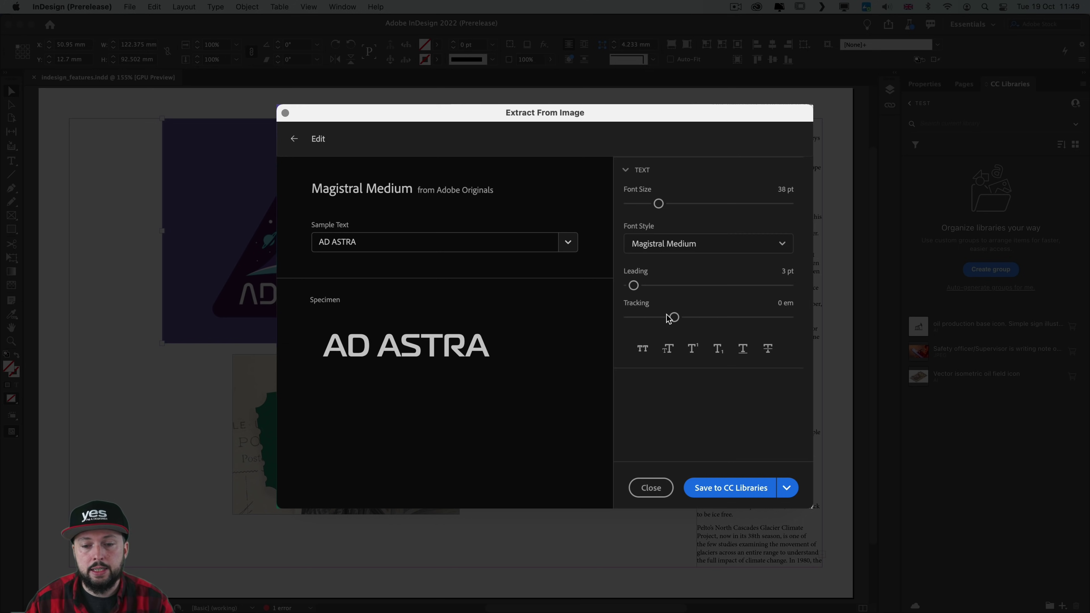
{"action": "mouse_move", "coordinate": [673, 318]}
{"action": "left_mouse_down"}
{"action": "mouse_move", "coordinate": [735, 317]}
{"action": "mouse_move", "coordinate": [666, 318]}
{"action": "mouse_move", "coordinate": [685, 317]}
{"action": "left_mouse_up"}
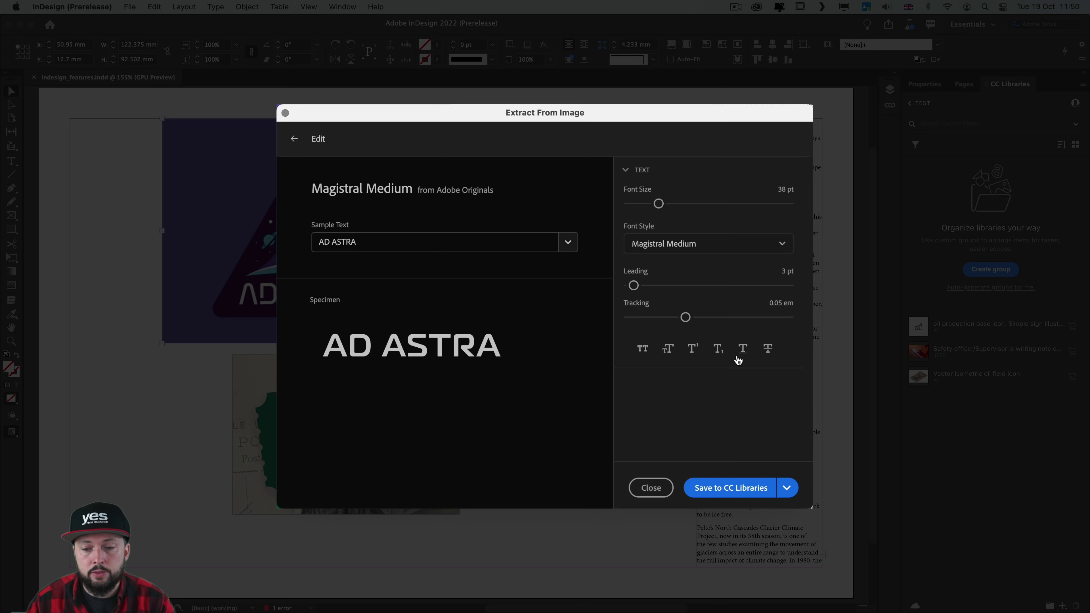
{"action": "left_click", "coordinate": [744, 350]}
{"action": "left_click", "coordinate": [743, 350]}
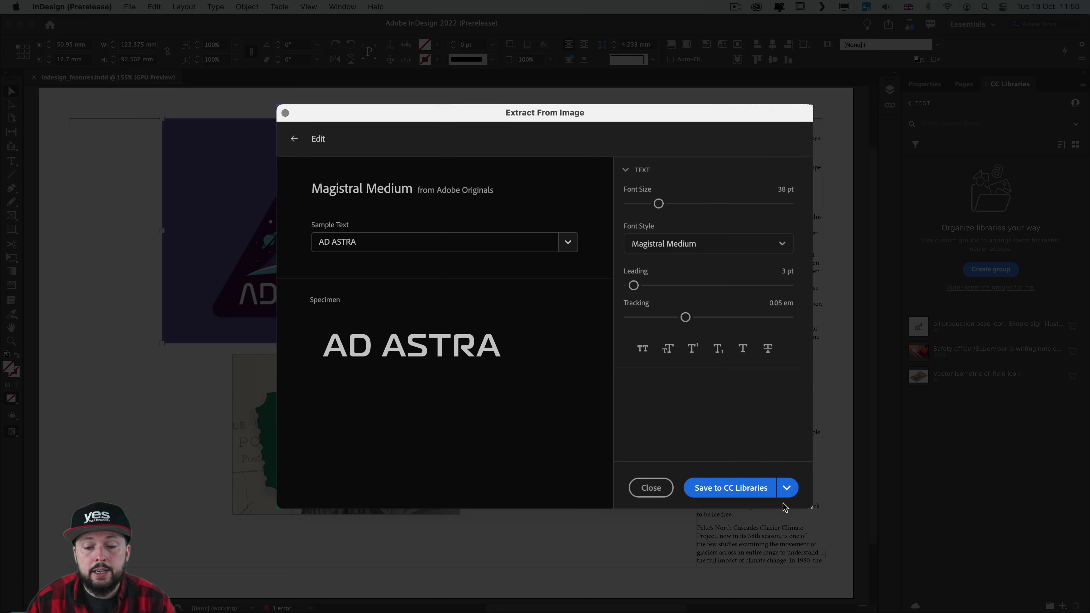
- Check the character/paragraph style option and move the extraction window aside
{"action": "left_click", "coordinate": [785, 491]}
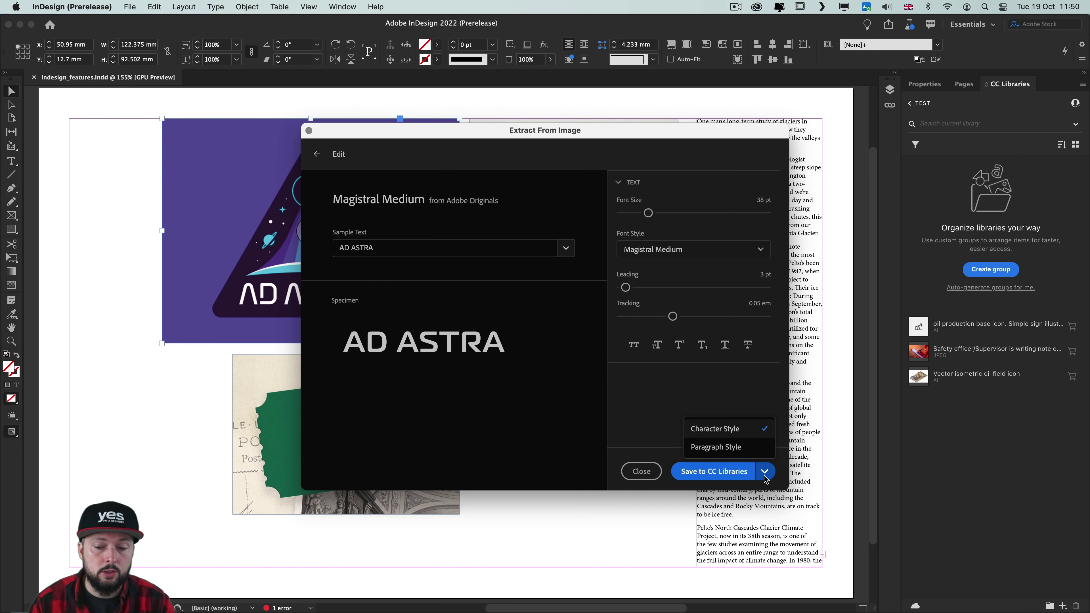
{"action": "left_click", "coordinate": [756, 396]}
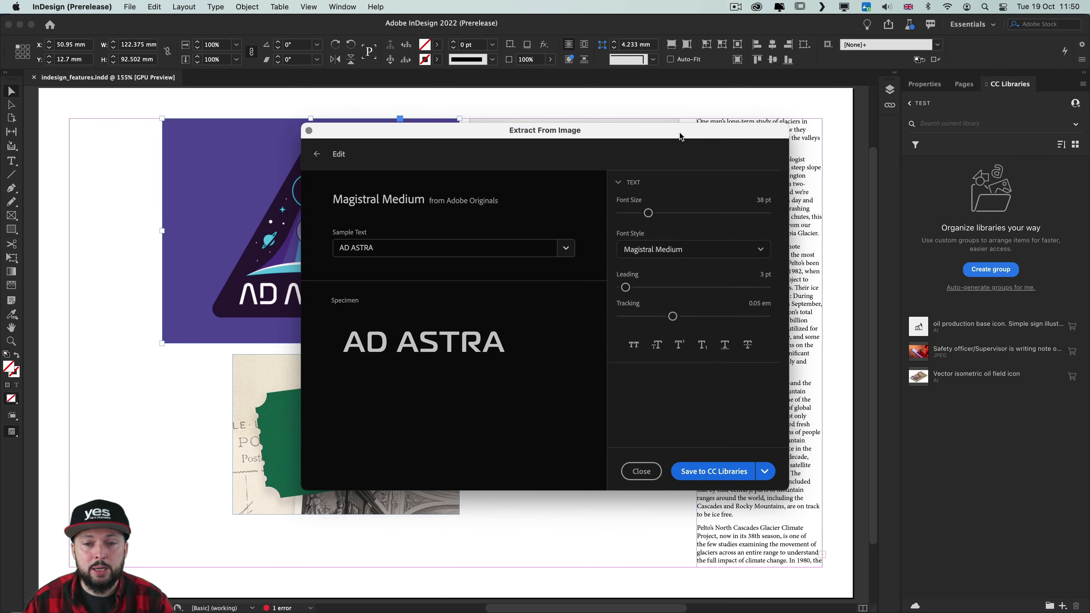
{"action": "left_click_drag", "start_coordinate": [679, 133], "coordinate": [734, 140]}
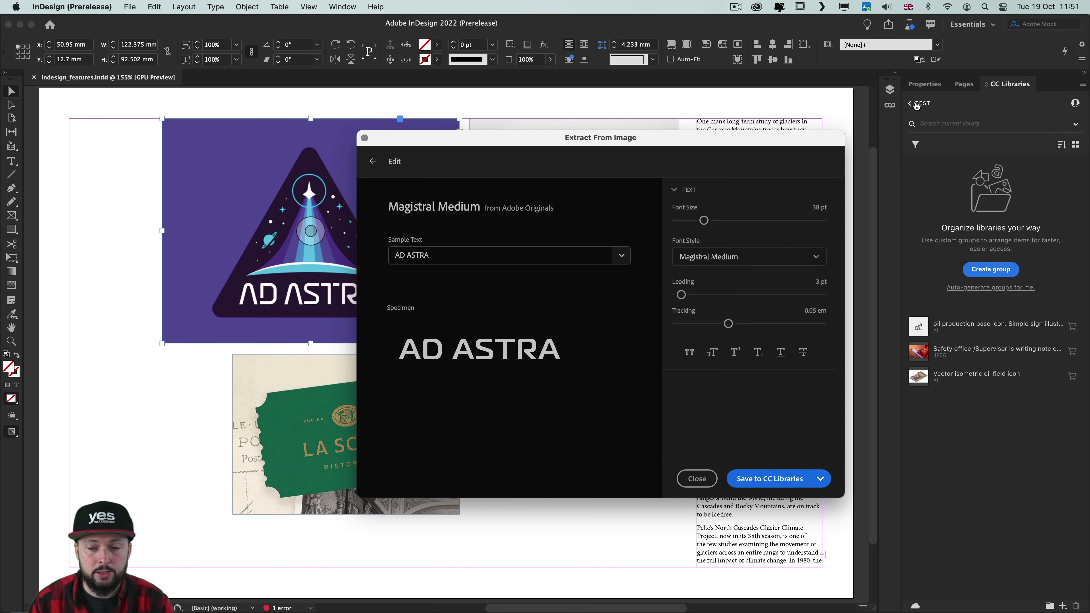
- Save the Magistral Medium style to the CC library as Capture Character Style 1 and Capture Paragraph Style 1
{"action": "left_click", "coordinate": [769, 481]}
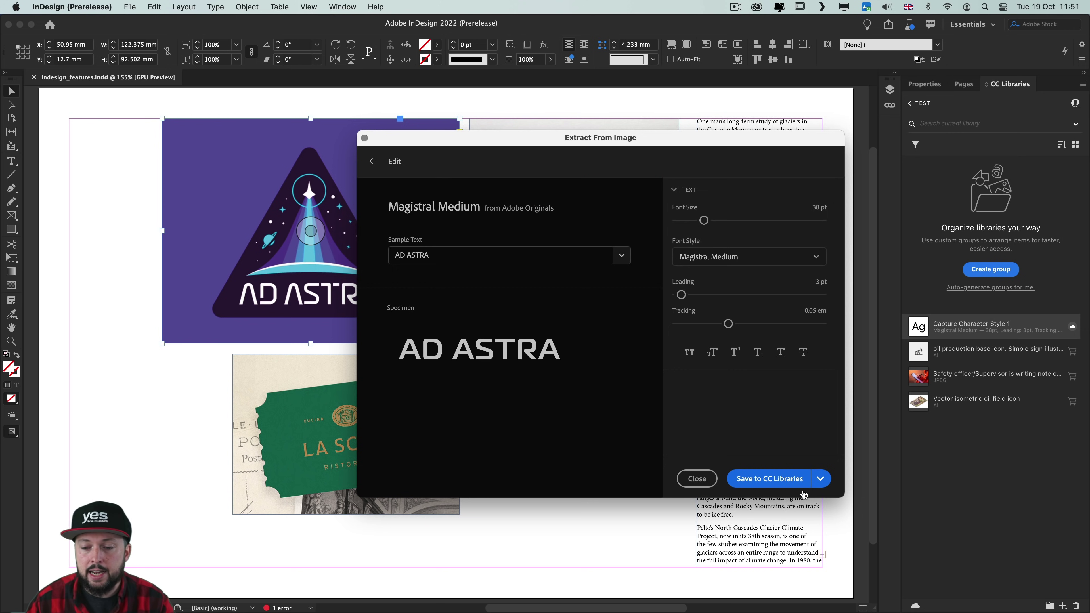
{"action": "left_click", "coordinate": [820, 479]}
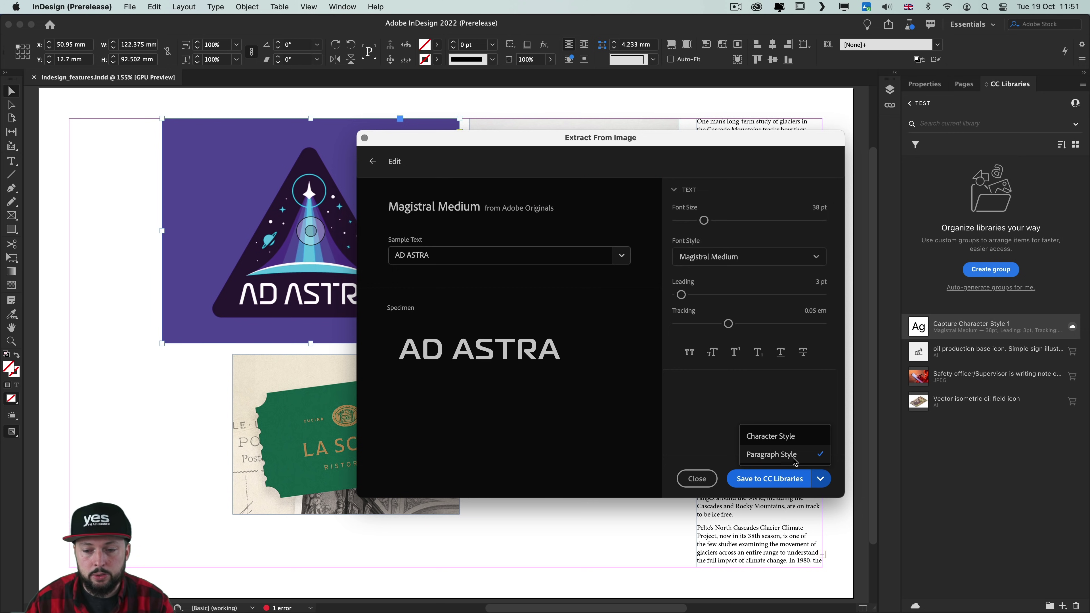
{"action": "left_click", "coordinate": [769, 478]}
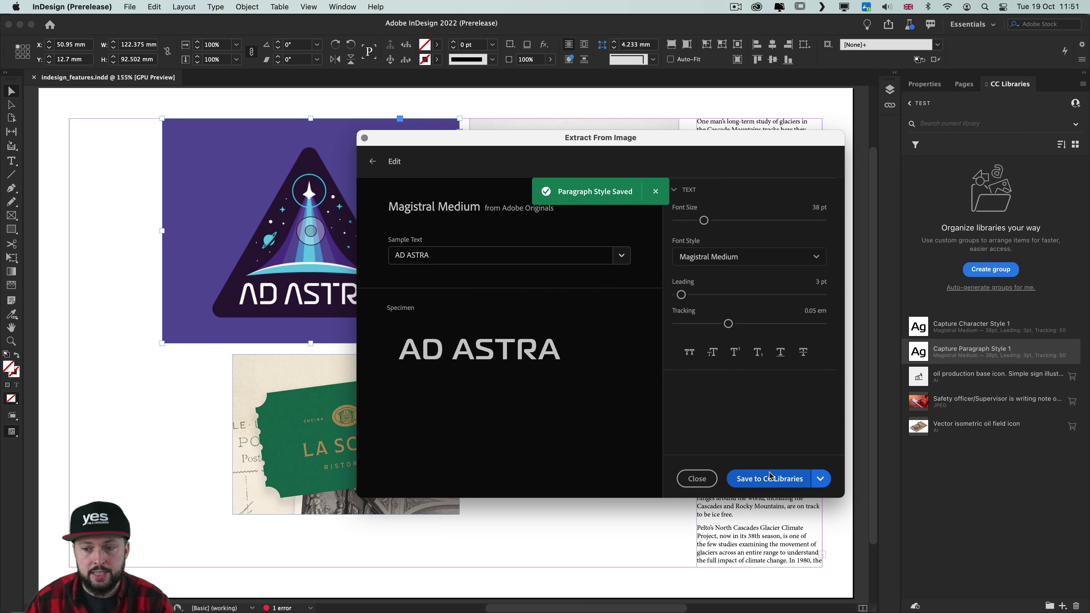
- Trace the Ad Astra logo as a shape at Detail 88, inverted, with Smooth On Save on
{"action": "left_click", "coordinate": [373, 161]}
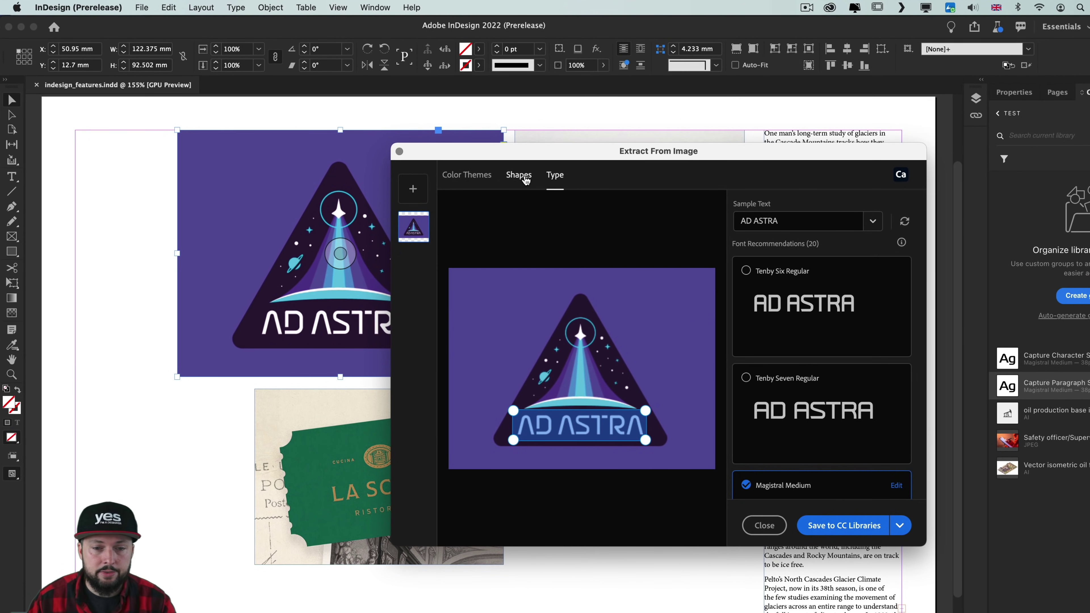
{"action": "left_click", "coordinate": [525, 179]}
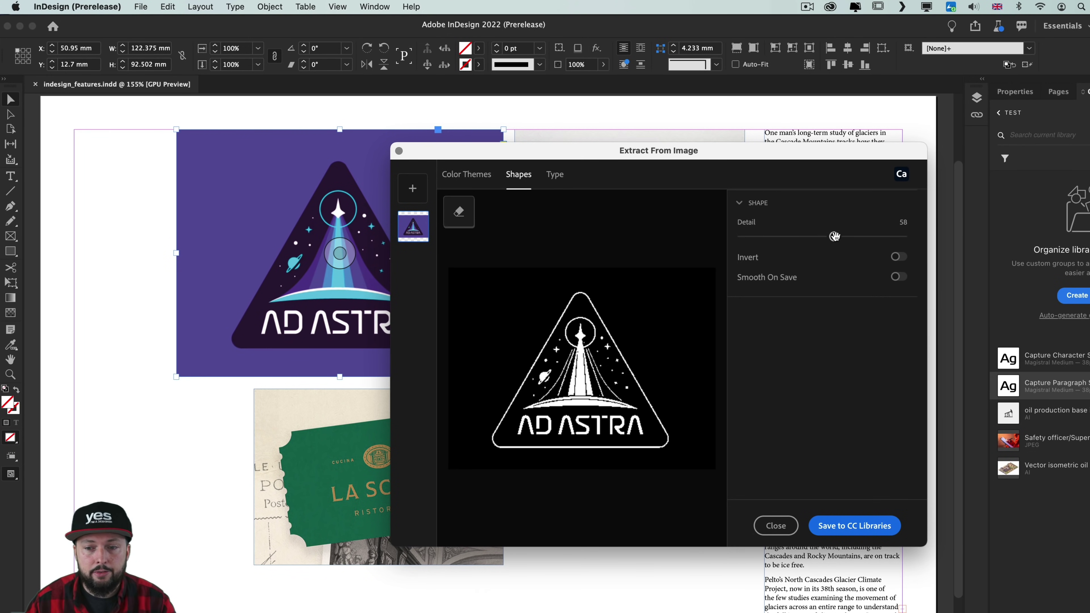
{"action": "left_click_drag", "start_coordinate": [833, 236], "coordinate": [883, 236]}
{"action": "left_click", "coordinate": [897, 257]}
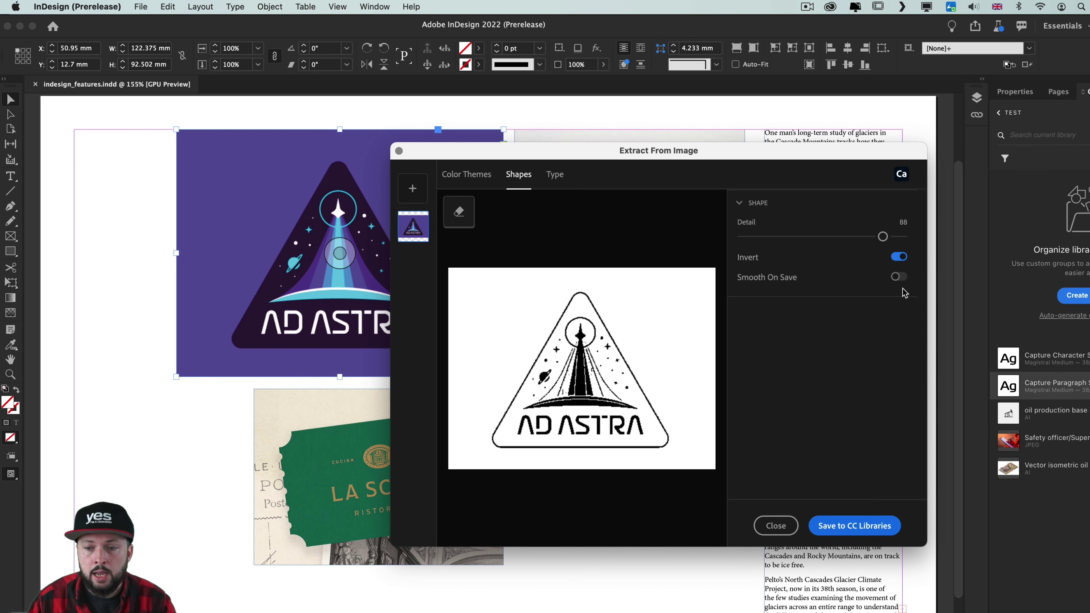
{"action": "left_click", "coordinate": [899, 278]}
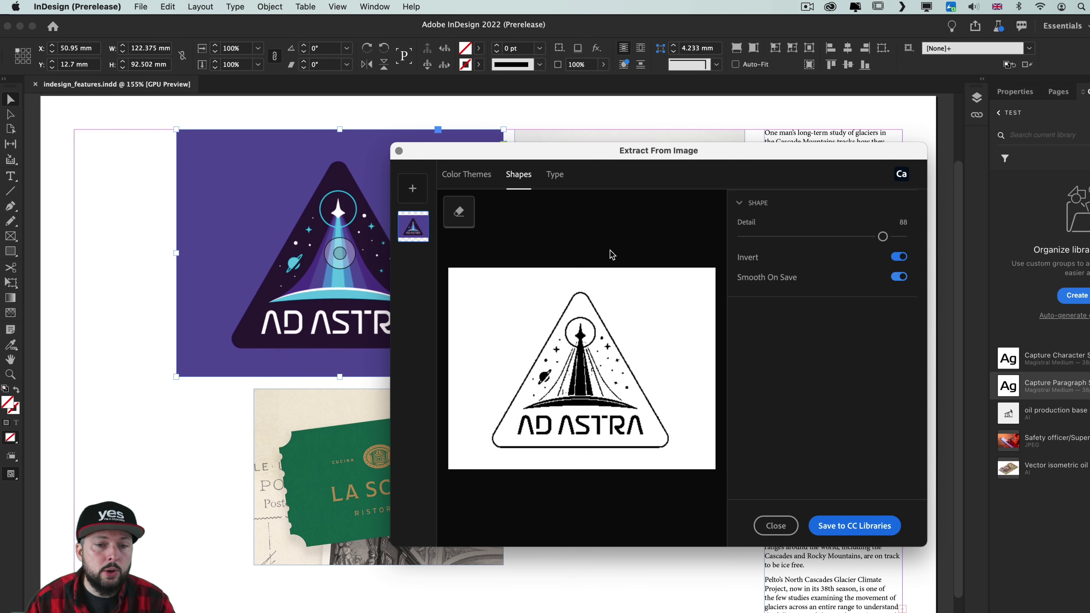
- Shrink the eraser brush and save the traced Ad Astra shape to the library as Capture Shape 1
{"action": "left_click", "coordinate": [460, 213]}
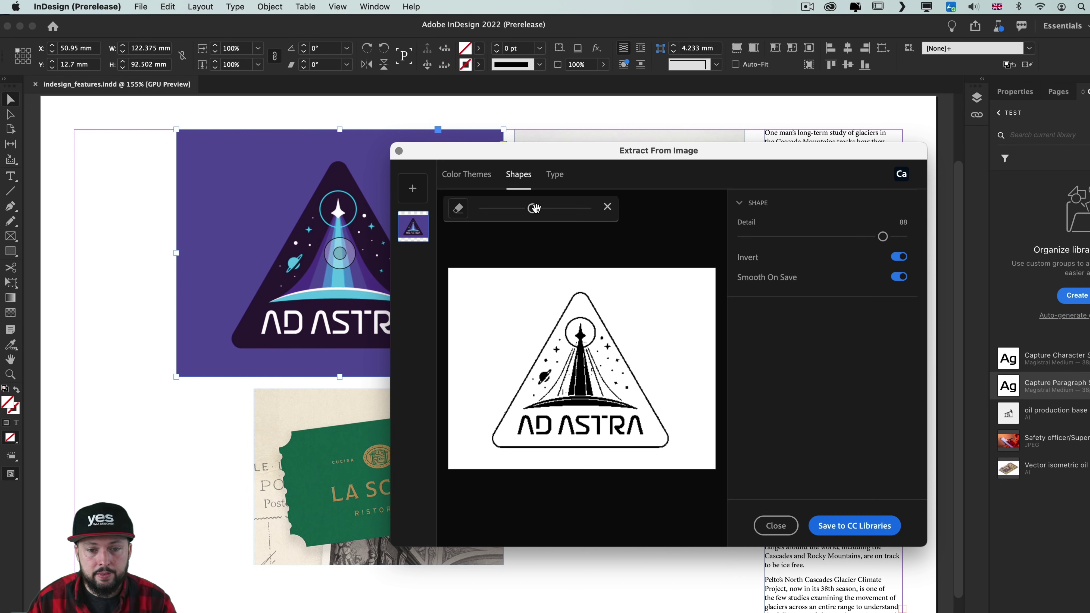
{"action": "left_click_drag", "start_coordinate": [534, 208], "coordinate": [497, 209]}
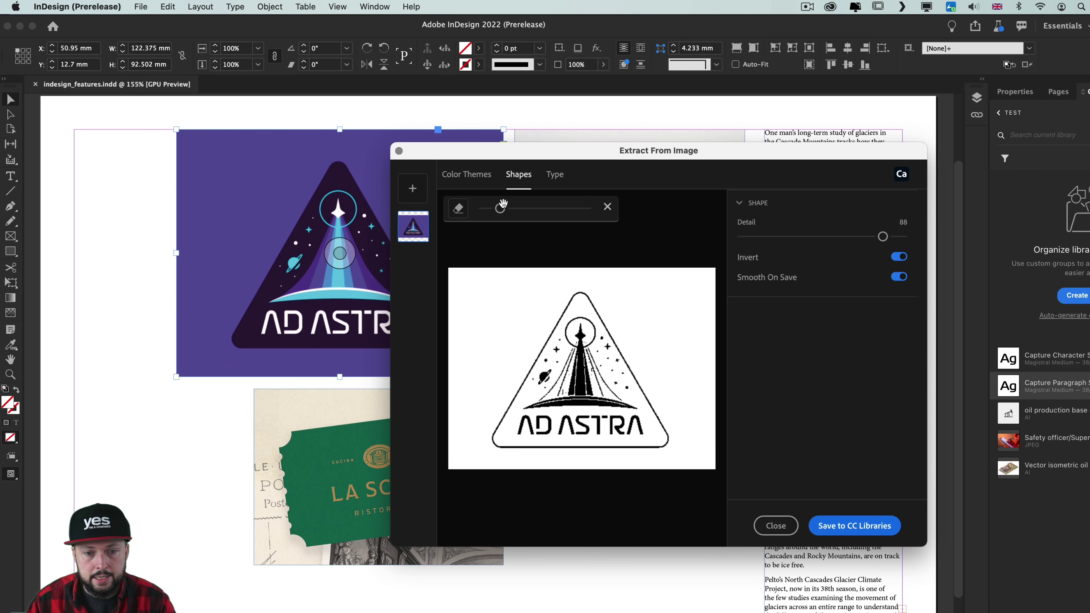
{"action": "left_click_drag", "start_coordinate": [501, 207], "coordinate": [494, 208]}
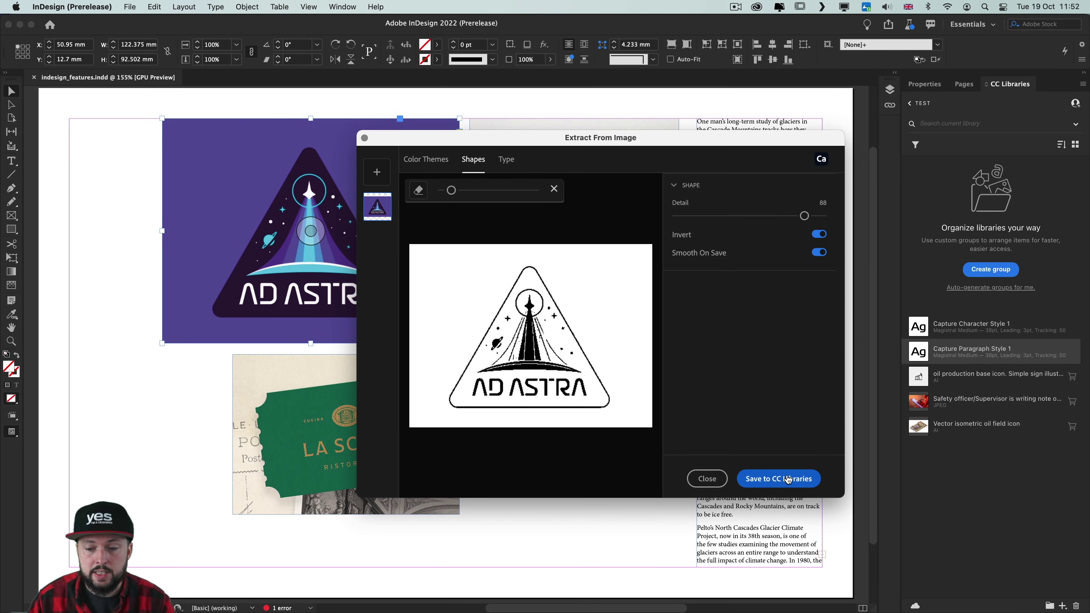
{"action": "left_click", "coordinate": [788, 479]}
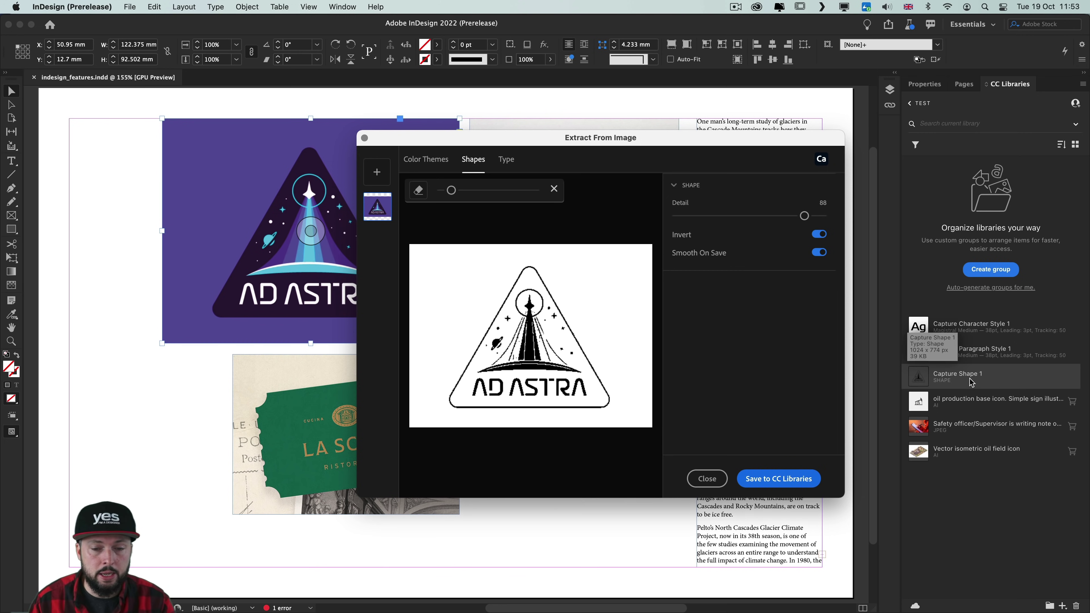
- Extract a colour theme from the logo, trying the Bright, Dark and Deep colour moods
{"action": "left_click", "coordinate": [420, 160]}
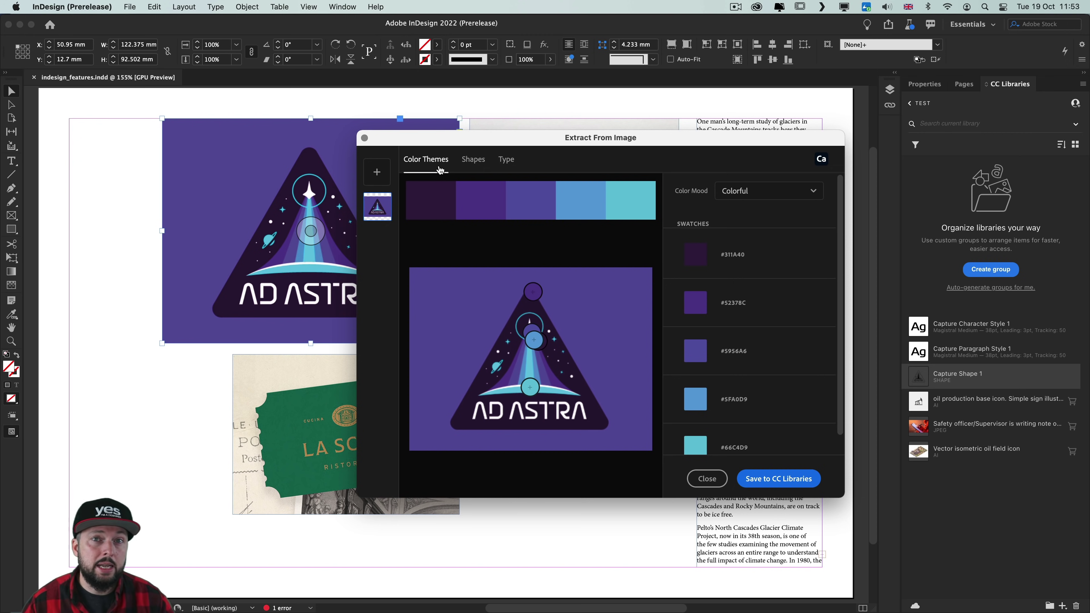
{"action": "left_click", "coordinate": [746, 199]}
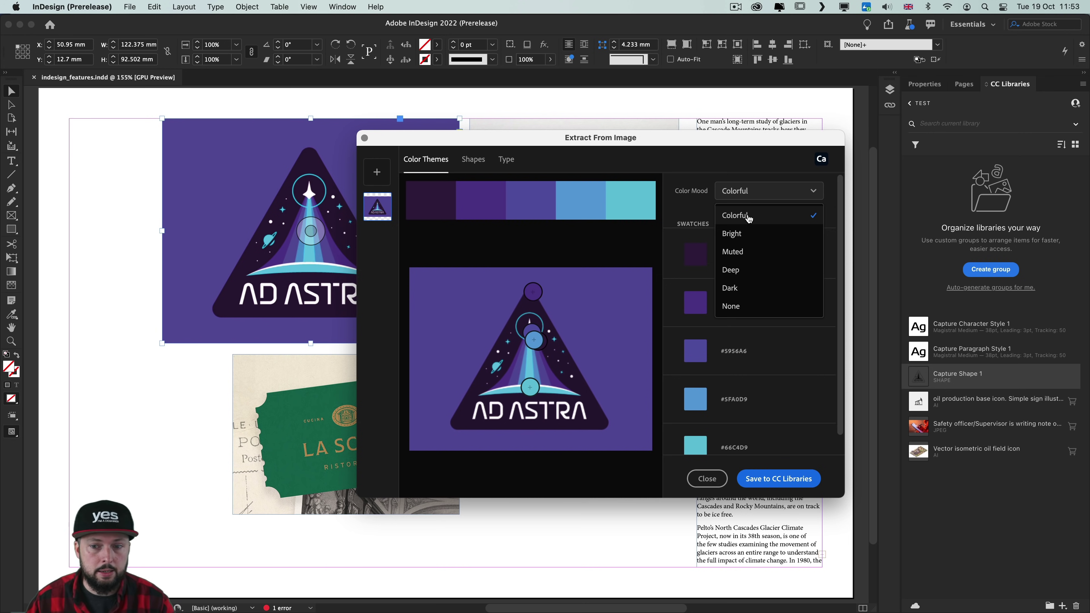
{"action": "left_click", "coordinate": [747, 234]}
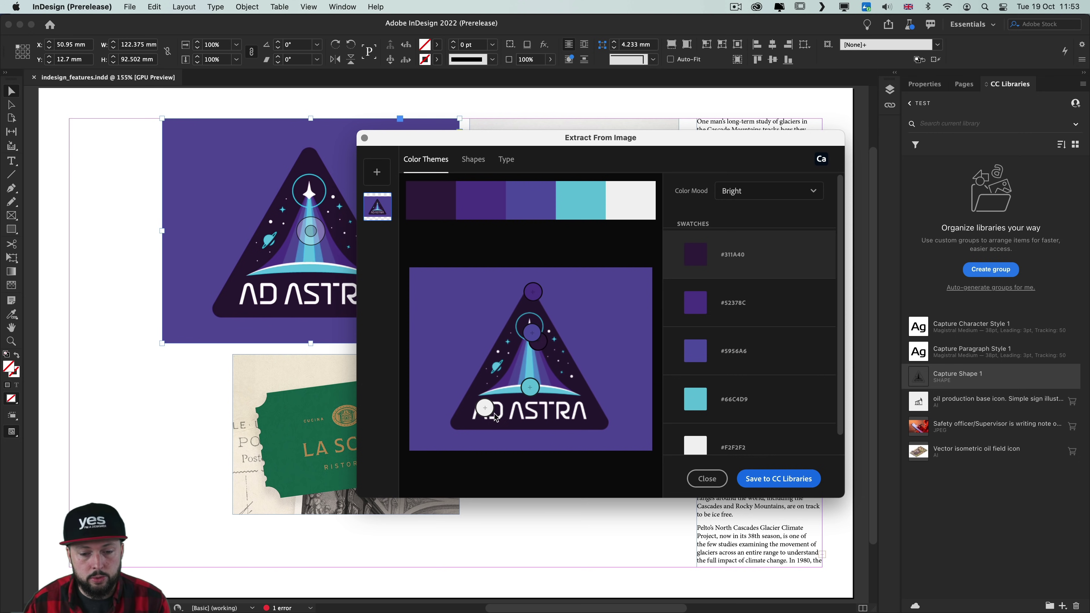
{"action": "left_click", "coordinate": [757, 191]}
{"action": "left_click", "coordinate": [736, 288]}
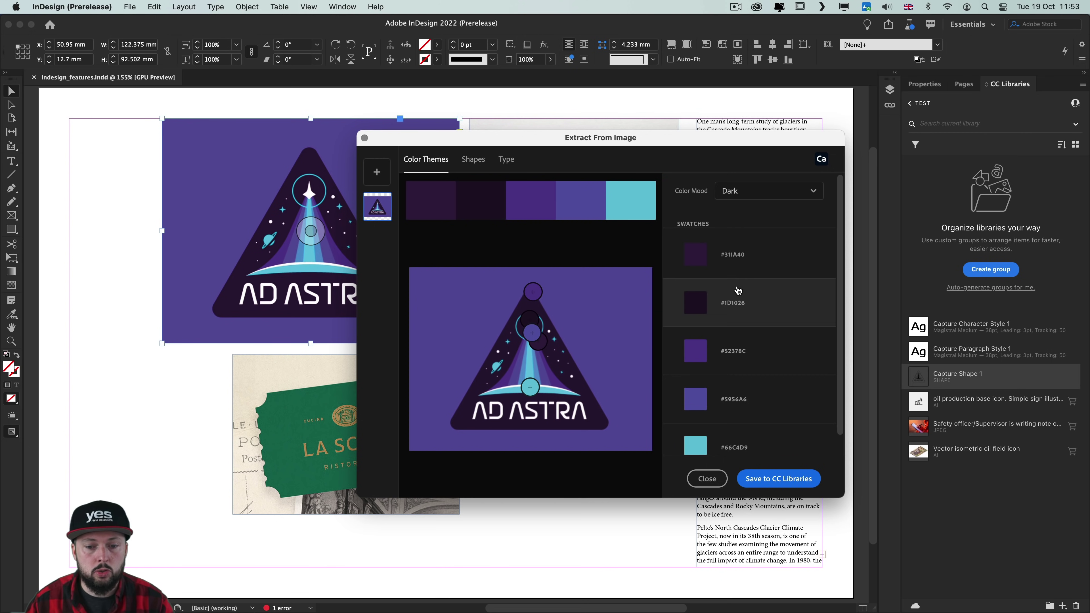
{"action": "left_click", "coordinate": [747, 191]}
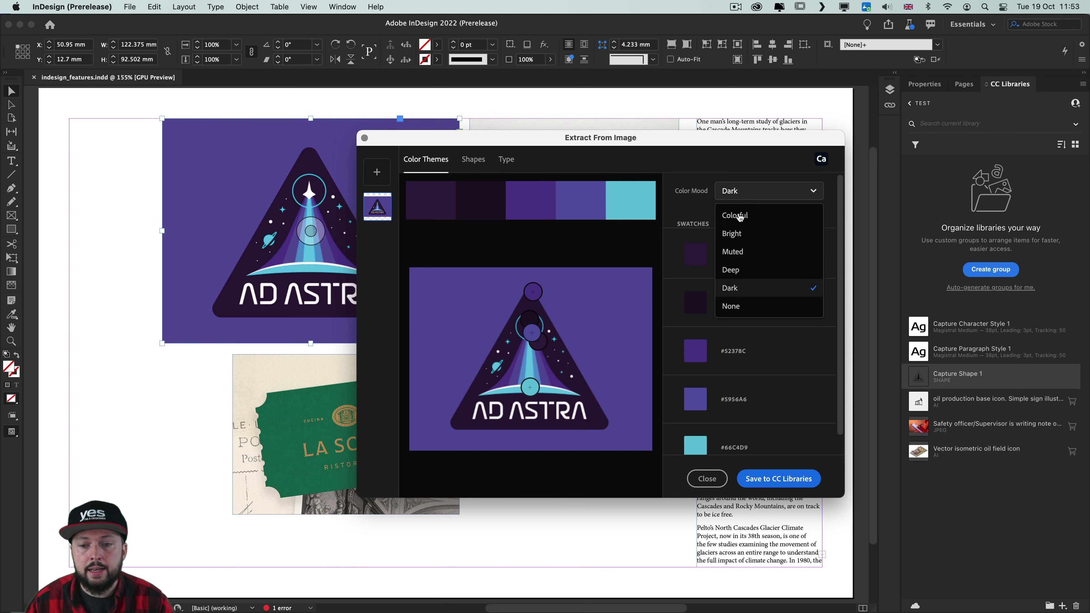
{"action": "left_click", "coordinate": [741, 270]}
{"action": "left_click", "coordinate": [747, 191]}
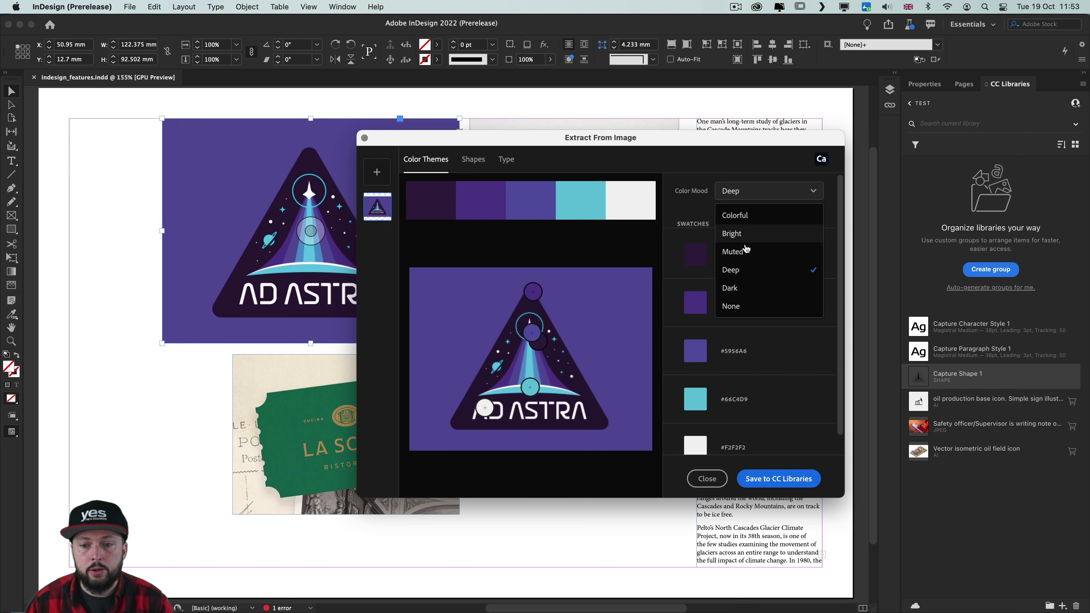
- Apply Muted, sample the rocket and beam colours, copy #5992CE, save Capture Color Theme 1, close
{"action": "left_click", "coordinate": [744, 253]}
{"action": "left_click_drag", "start_coordinate": [485, 407], "coordinate": [497, 368]}
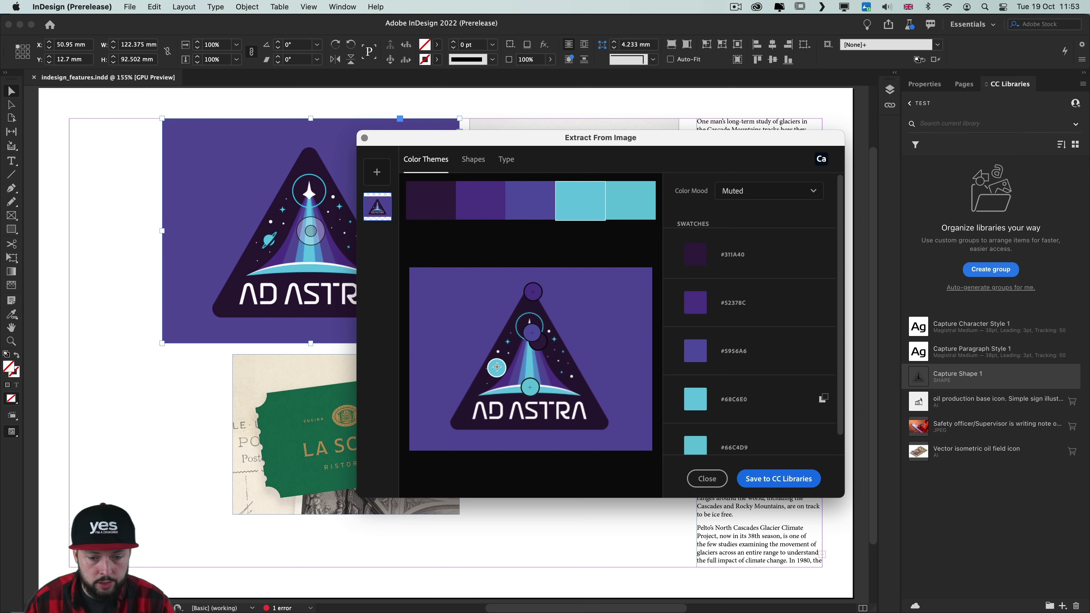
{"action": "left_click_drag", "start_coordinate": [497, 367], "coordinate": [523, 368]}
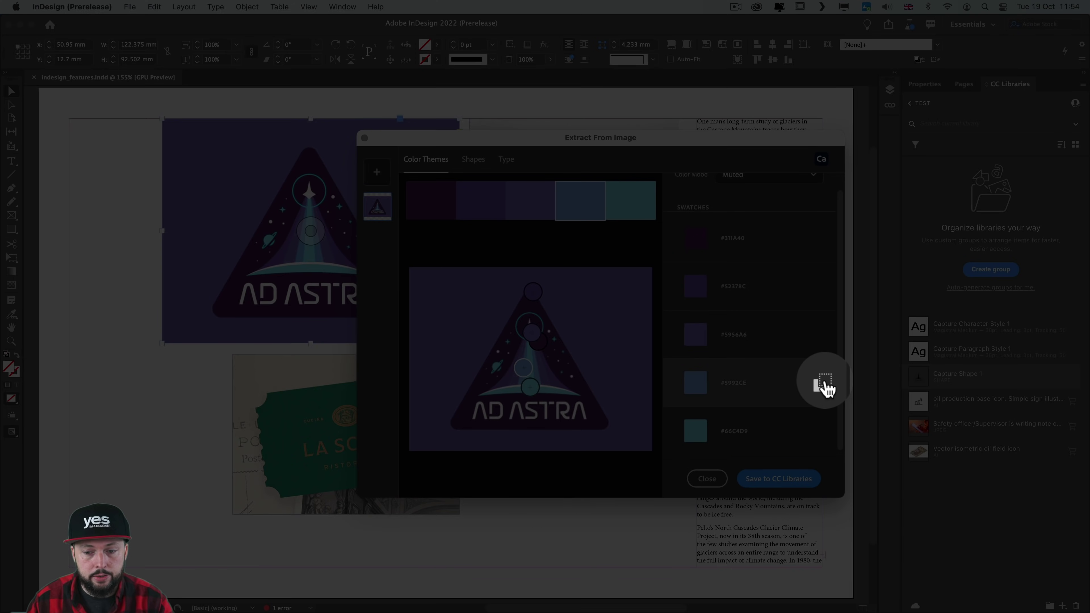
{"action": "left_click", "coordinate": [825, 386]}
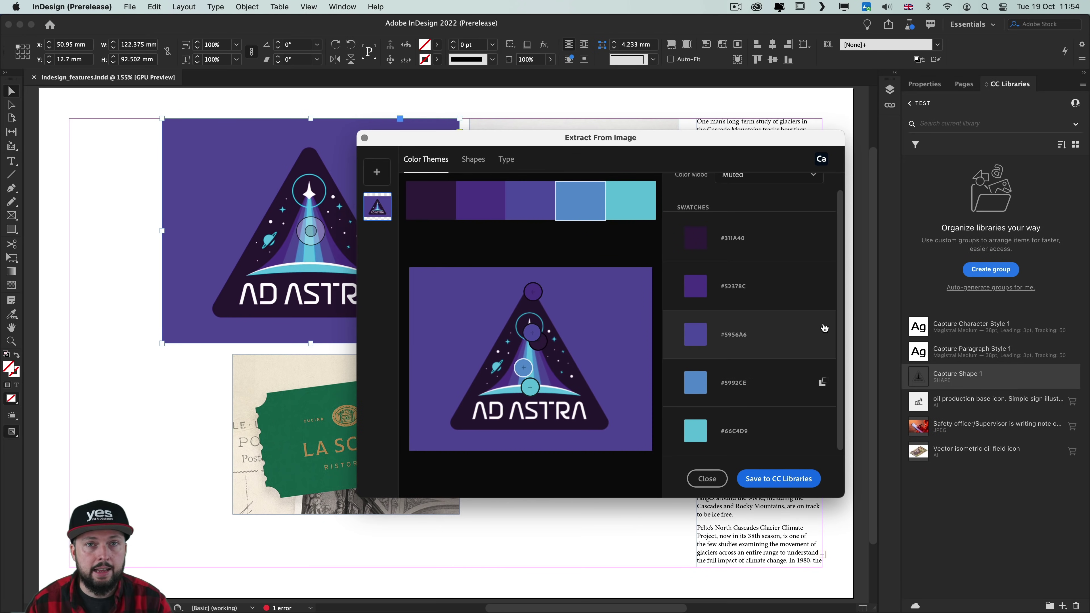
{"action": "left_click", "coordinate": [781, 482]}
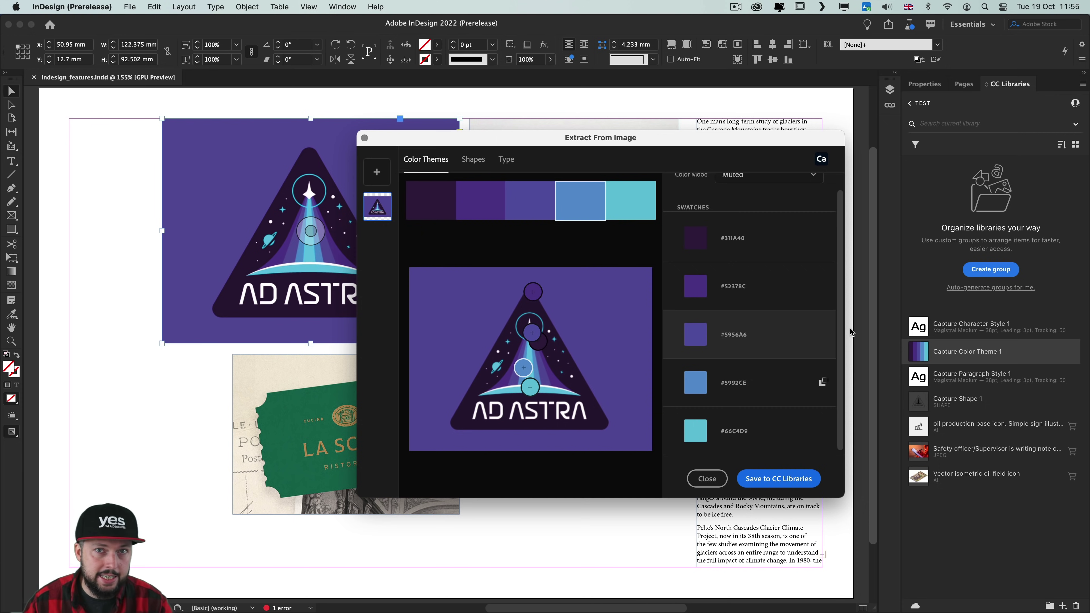
{"action": "left_click", "coordinate": [707, 478]}
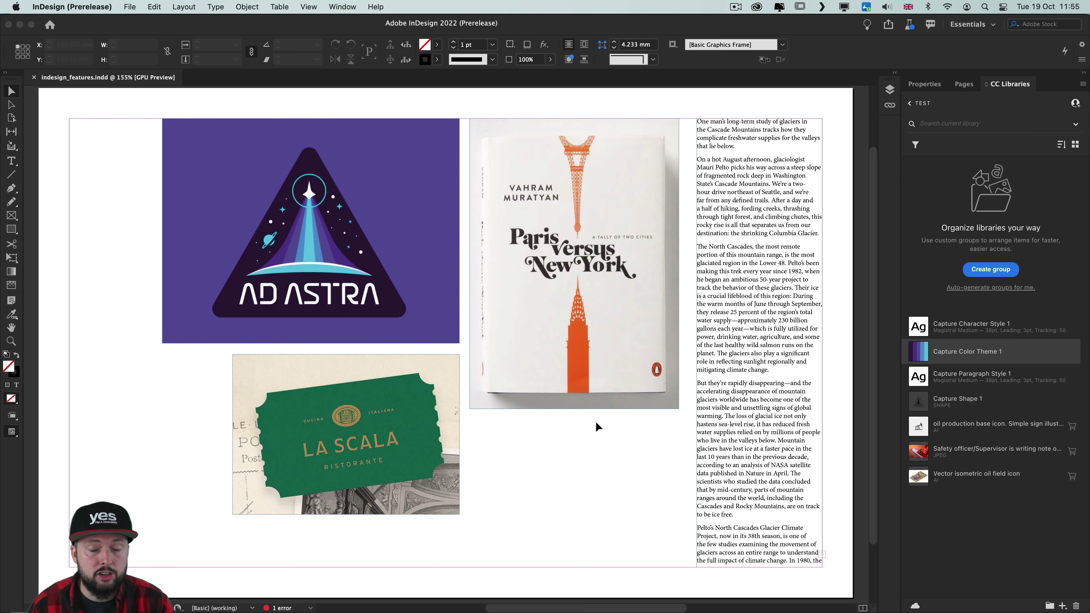
- Start Extract from Image > Type on the Paris Versus New York cover image
{"action": "left_click", "coordinate": [612, 224]}
{"action": "right_click", "coordinate": [612, 224]}
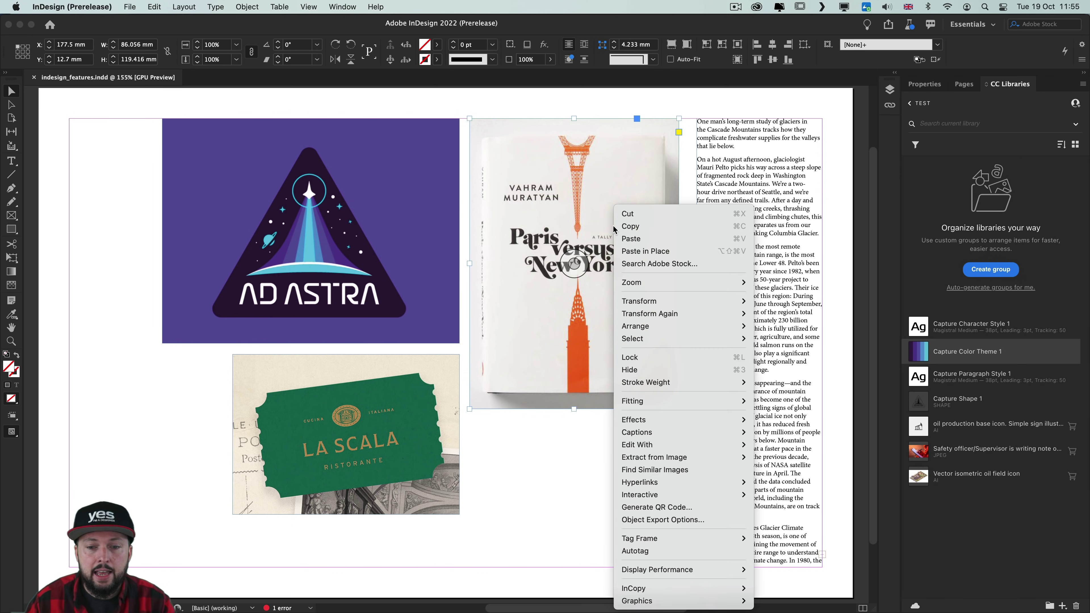
{"action": "mouse_move", "coordinate": [661, 457]}
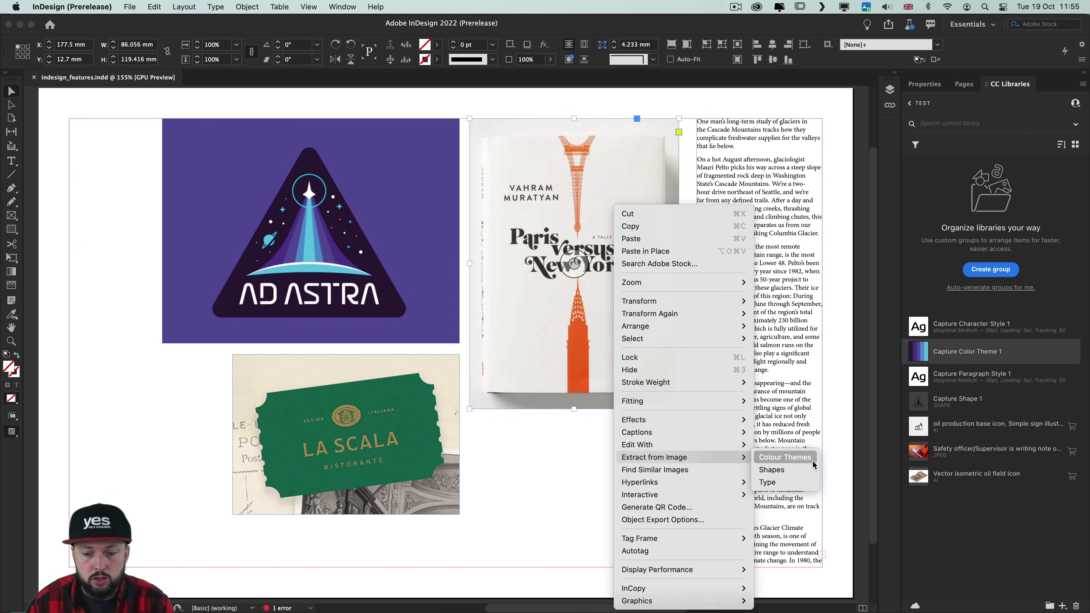
{"action": "left_click", "coordinate": [803, 483]}
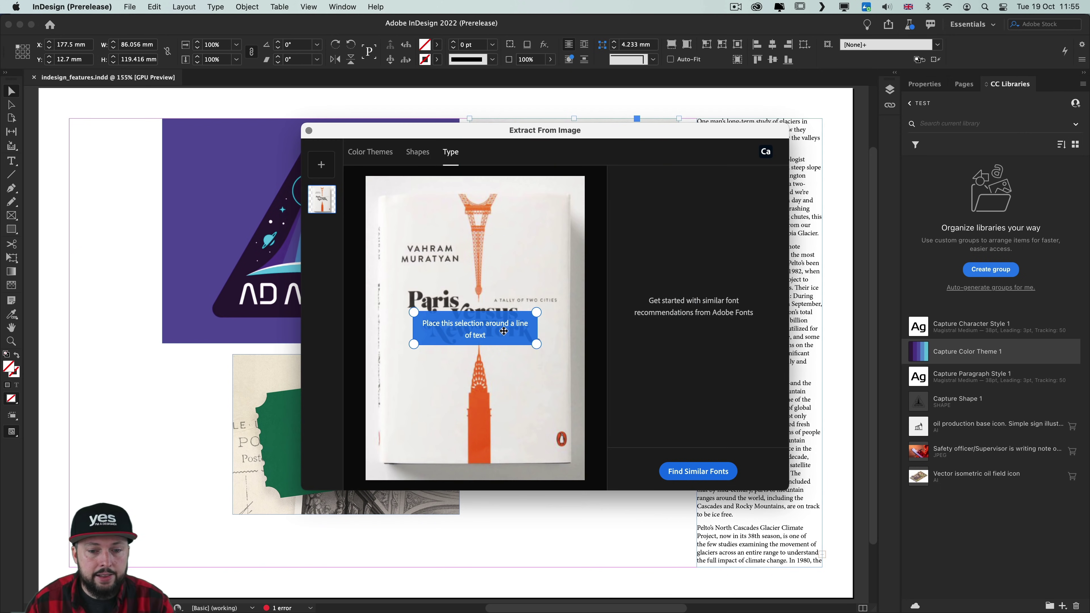
- Frame the cover's title lettering and list similar font matches for it
{"action": "left_click_drag", "start_coordinate": [491, 346], "coordinate": [544, 346]}
{"action": "left_click", "coordinate": [722, 472]}
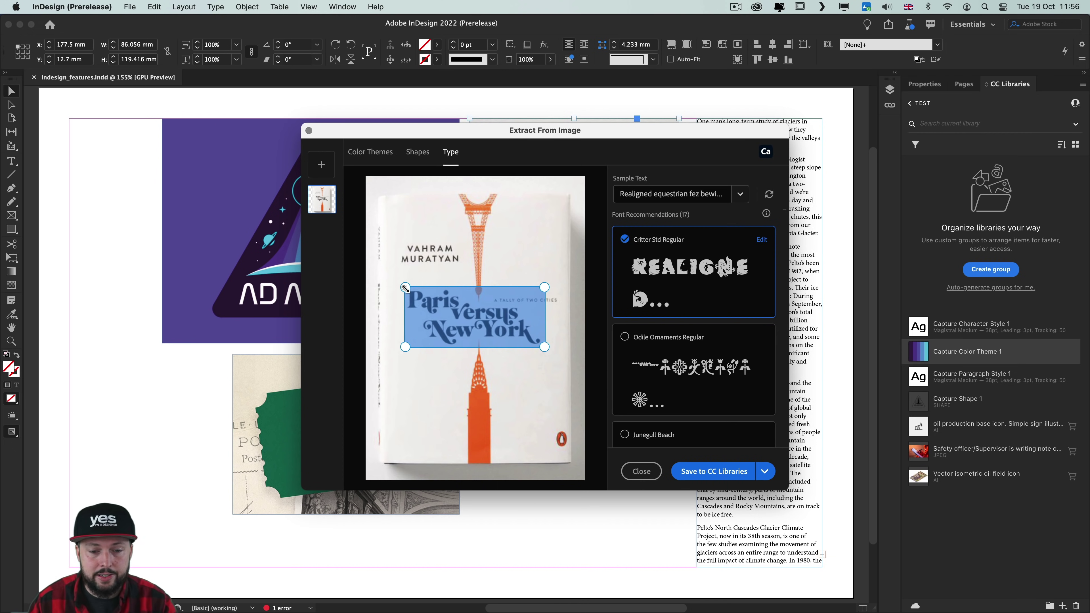
{"action": "left_click_drag", "start_coordinate": [405, 287], "coordinate": [411, 319]}
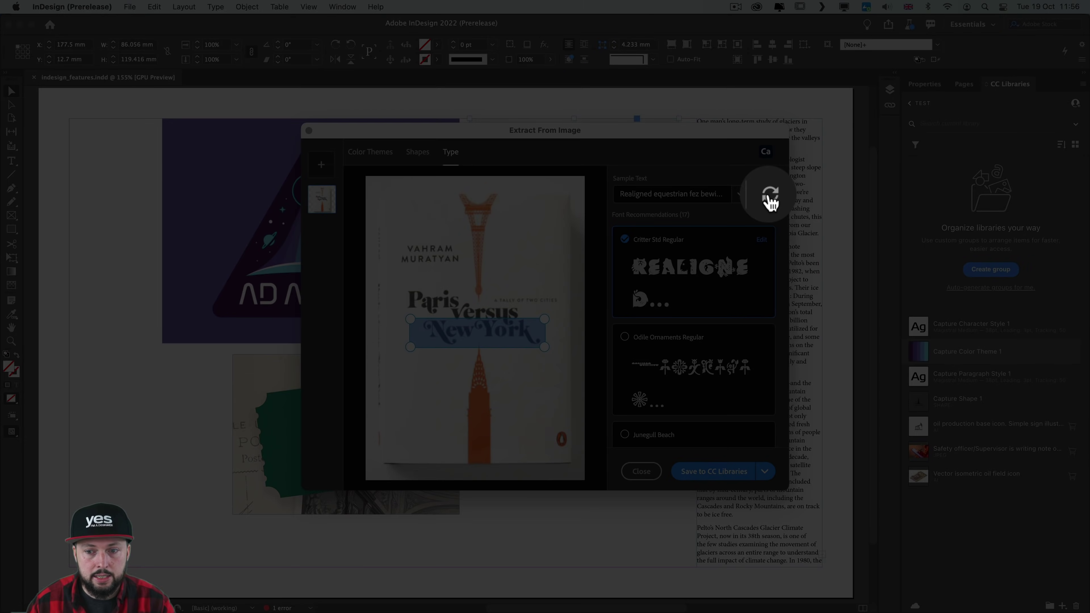
- Refresh the sample text and delete its stray leading apostrophe
{"action": "left_click", "coordinate": [770, 195]}
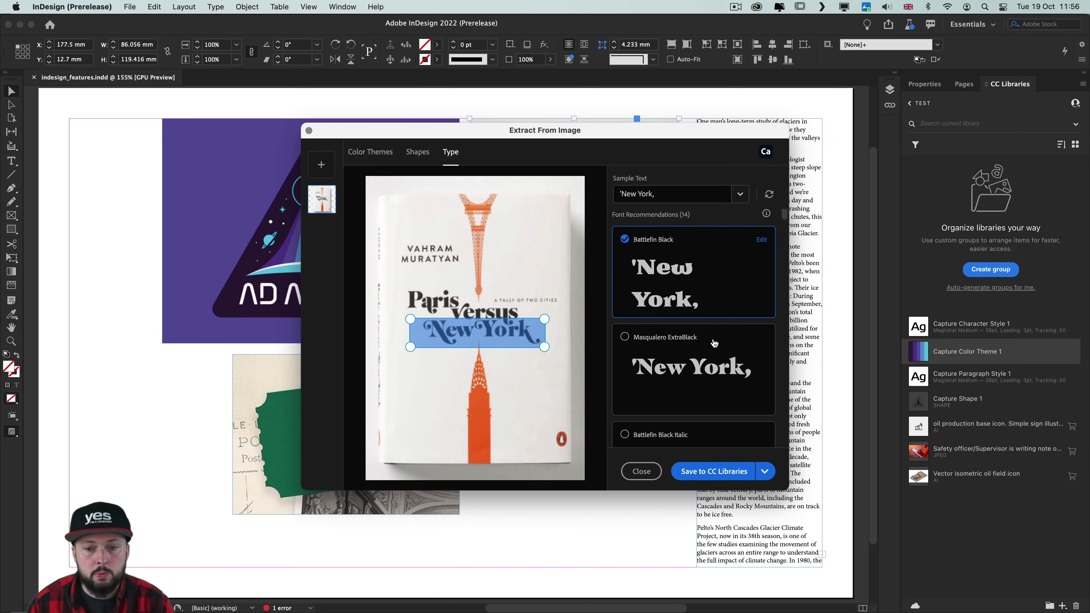
{"action": "left_click", "coordinate": [622, 195]}
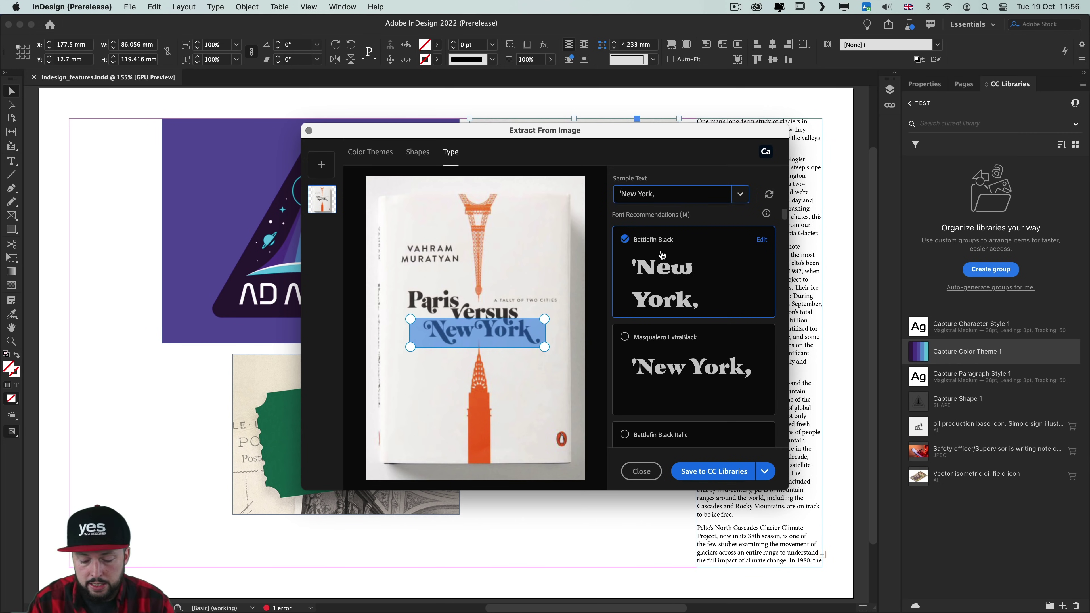
{"action": "key", "text": "Delete"}
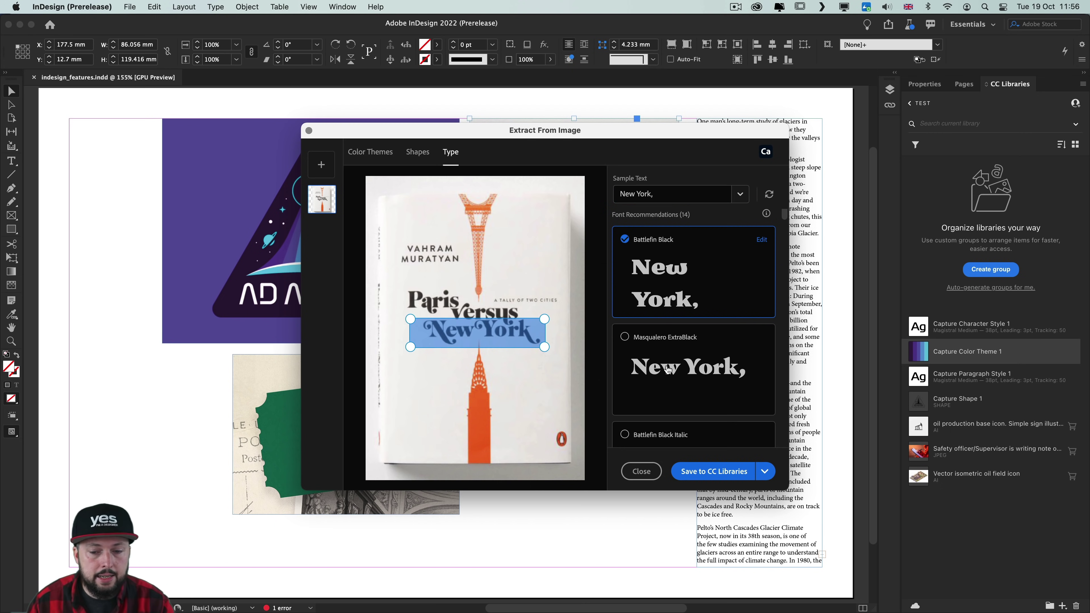
- Save Masqualero ExtraBlack to the TEST library as paragraph style Capture Paragraph Style 2
{"action": "left_click", "coordinate": [665, 362]}
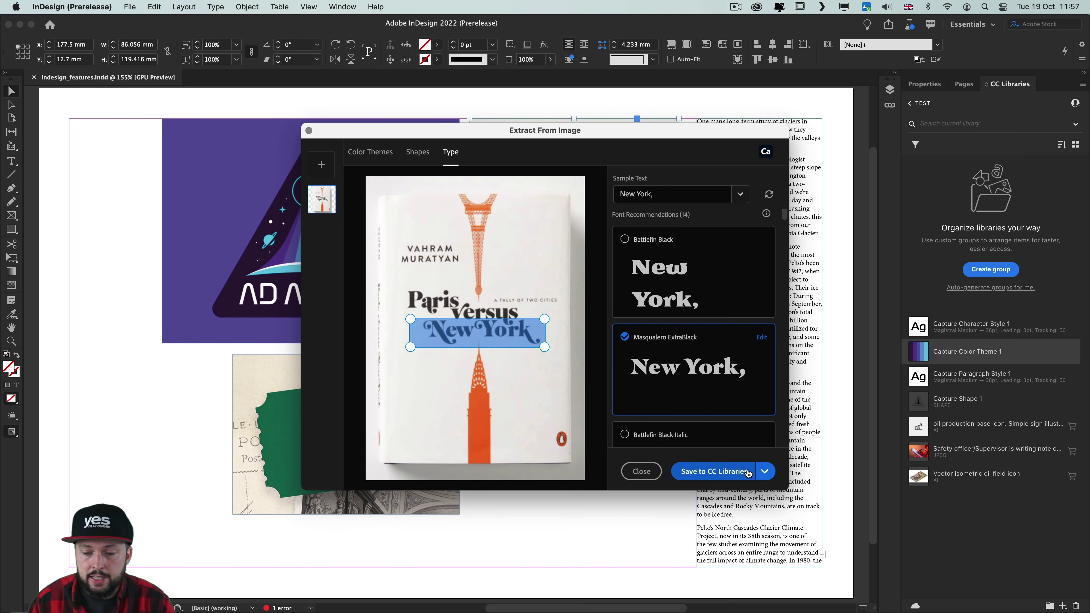
{"action": "left_click", "coordinate": [764, 472]}
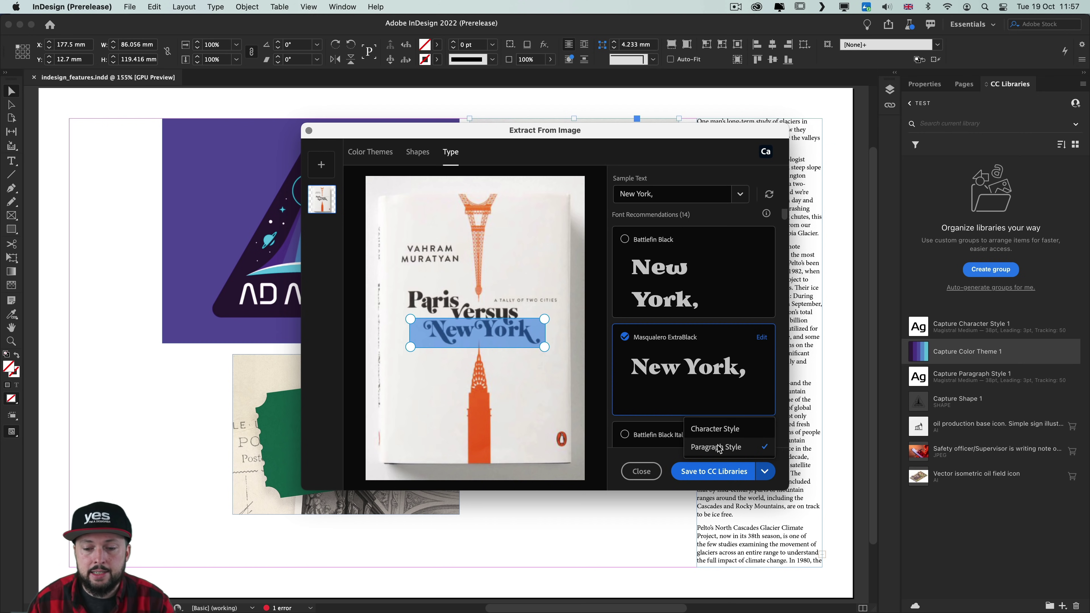
{"action": "left_click", "coordinate": [726, 473]}
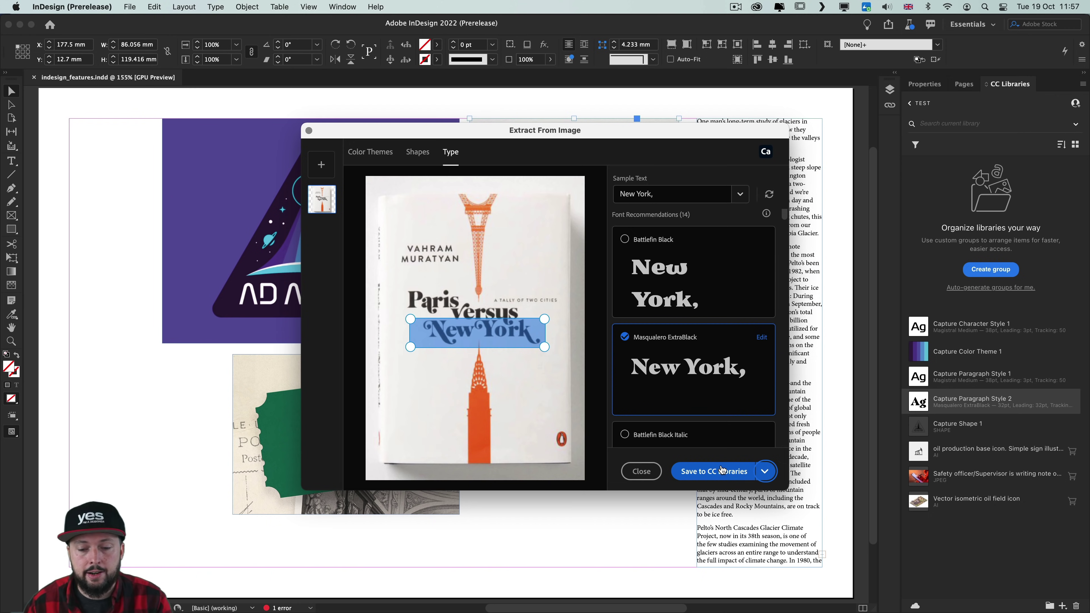
- Extract type from the La Scala ticket photo, framing the LA SCALA lettering for font recommendations
{"action": "left_click", "coordinate": [641, 471]}
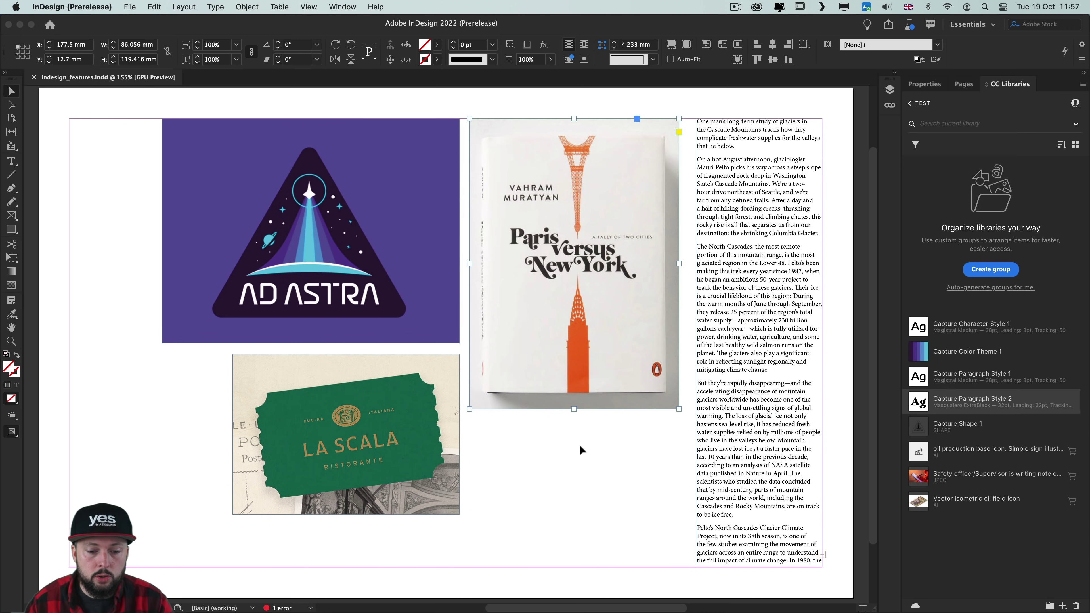
{"action": "left_click", "coordinate": [350, 386]}
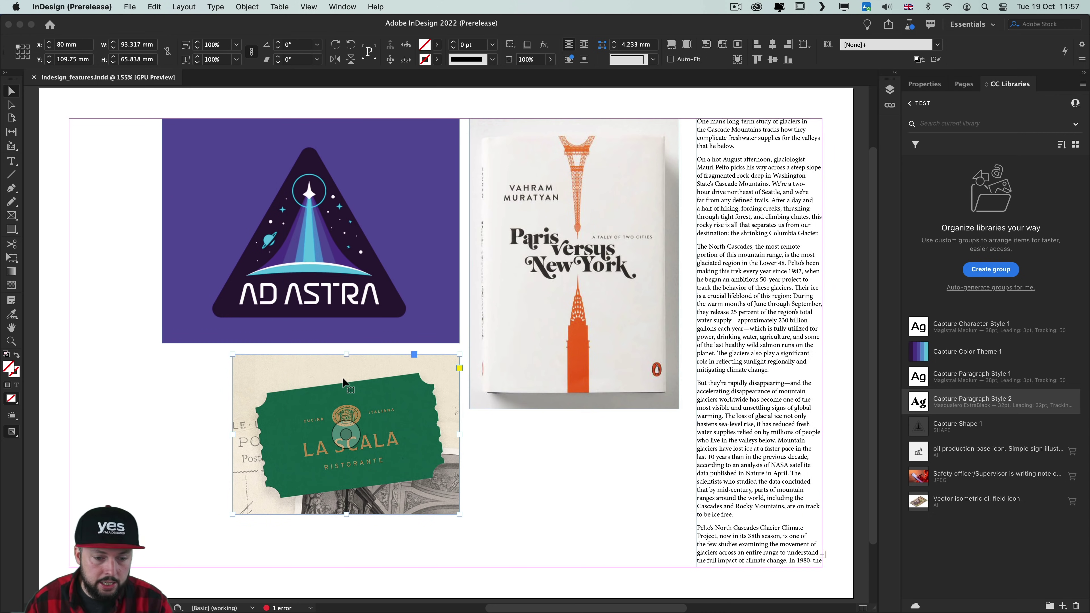
{"action": "right_click", "coordinate": [411, 435]}
{"action": "mouse_move", "coordinate": [467, 457]}
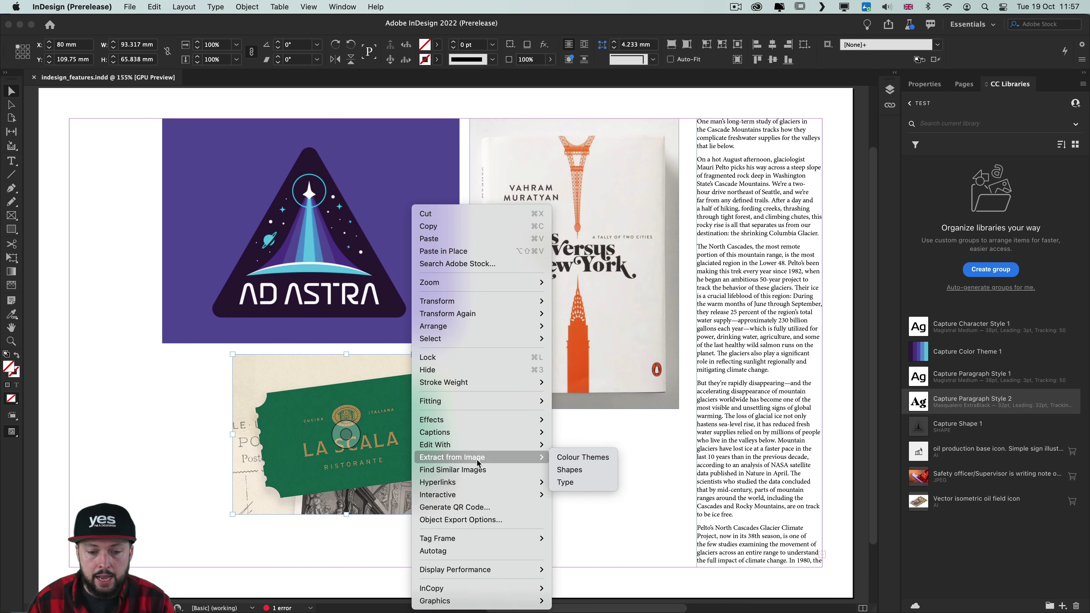
{"action": "left_click", "coordinate": [577, 478]}
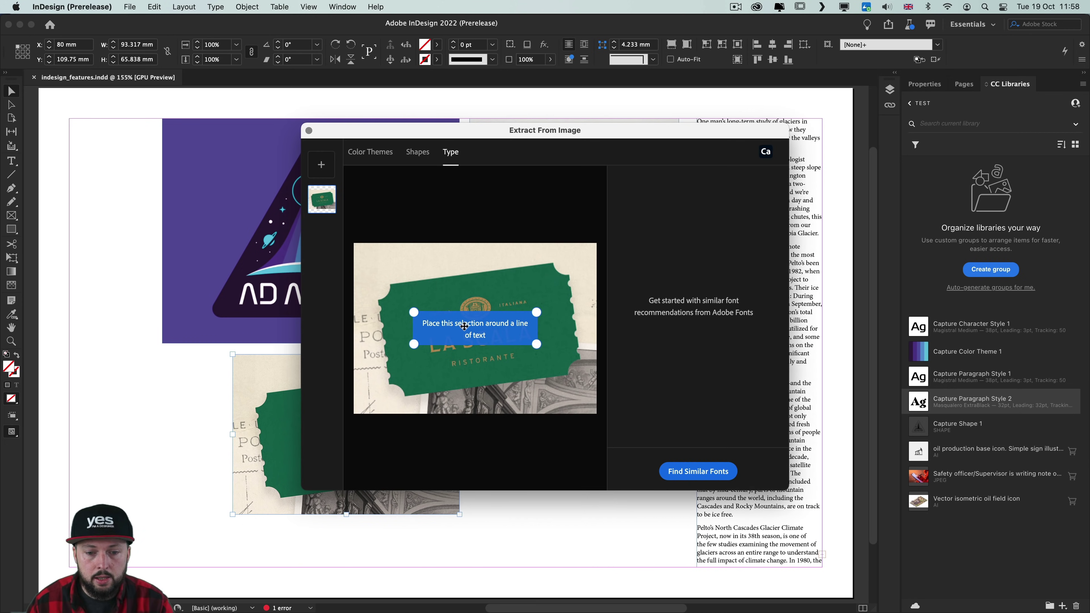
{"action": "mouse_move", "coordinate": [474, 322]}
{"action": "left_mouse_down"}
{"action": "mouse_move", "coordinate": [475, 344]}
{"action": "mouse_move", "coordinate": [462, 339]}
{"action": "left_mouse_up"}
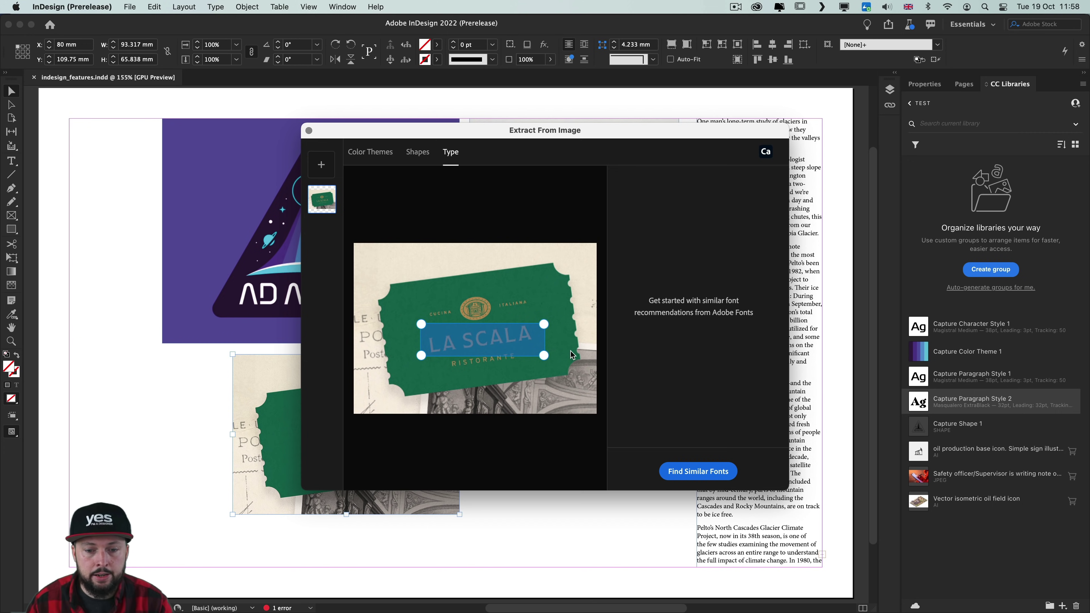
{"action": "left_click_drag", "start_coordinate": [545, 325], "coordinate": [538, 320]}
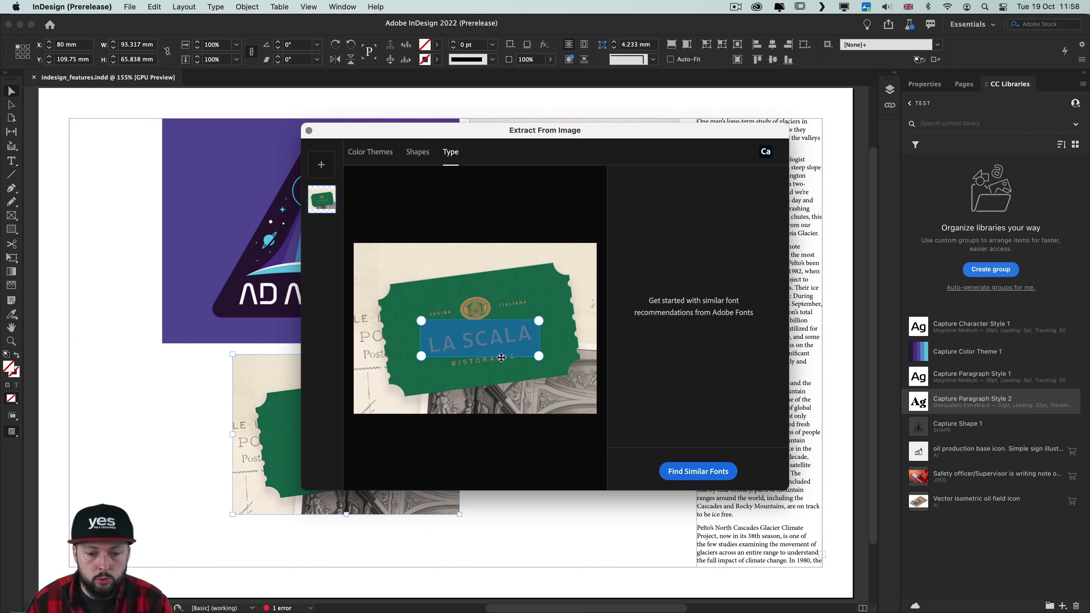
{"action": "left_click", "coordinate": [712, 472]}
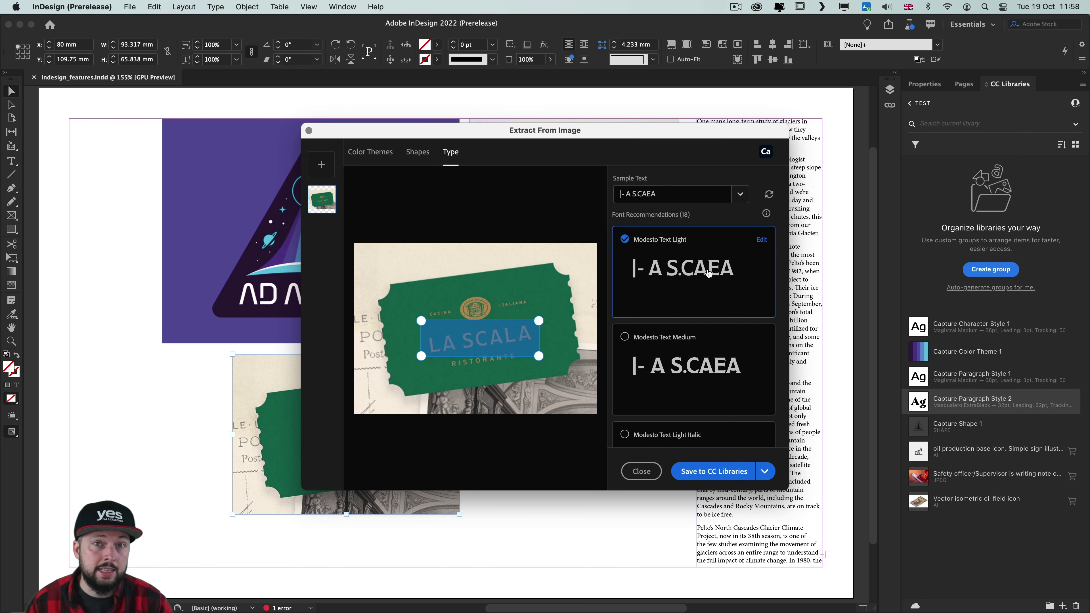
- Correct the sample text so it reads LA SCALA
{"action": "left_click", "coordinate": [629, 194]}
{"action": "key", "text": "BackSpace"}
{"action": "key", "text": "BackSpace"}
{"action": "key", "text": "BackSpace"}
{"action": "type", "text": "L"}
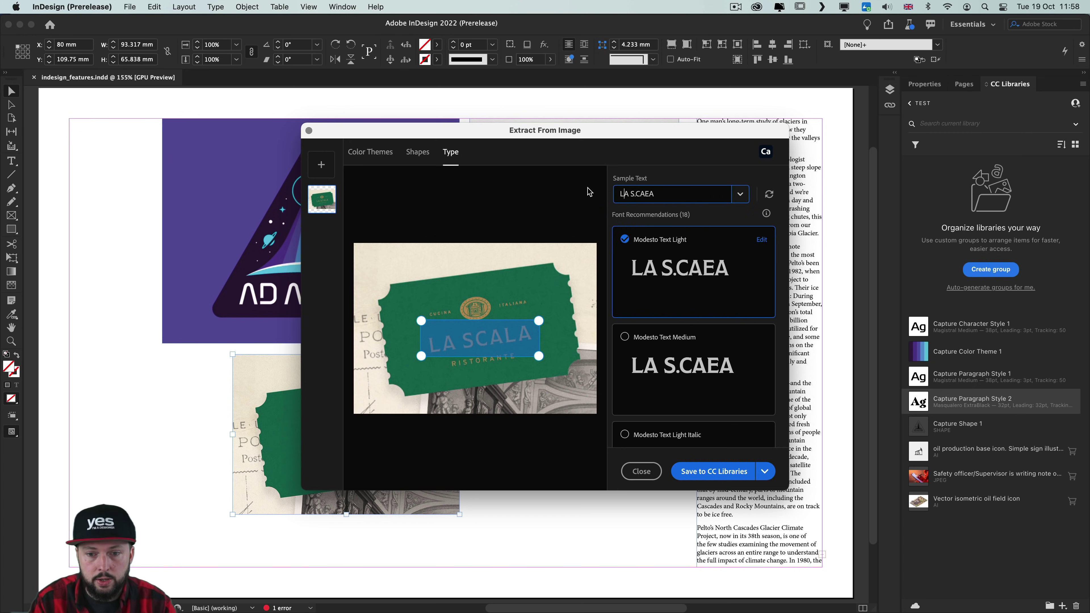
{"action": "key", "text": "Right"}
{"action": "key", "text": "BackSpace"}
{"action": "key", "text": "Right"}
{"action": "key", "text": "Right"}
{"action": "key", "text": "Right"}
{"action": "key", "text": "BackSpace"}
- Finish the LA SCALA sample and loosen Modesto Text Light's tracking to 0.09 em
{"action": "type", "text": "L"}
{"action": "left_click", "coordinate": [760, 240]}
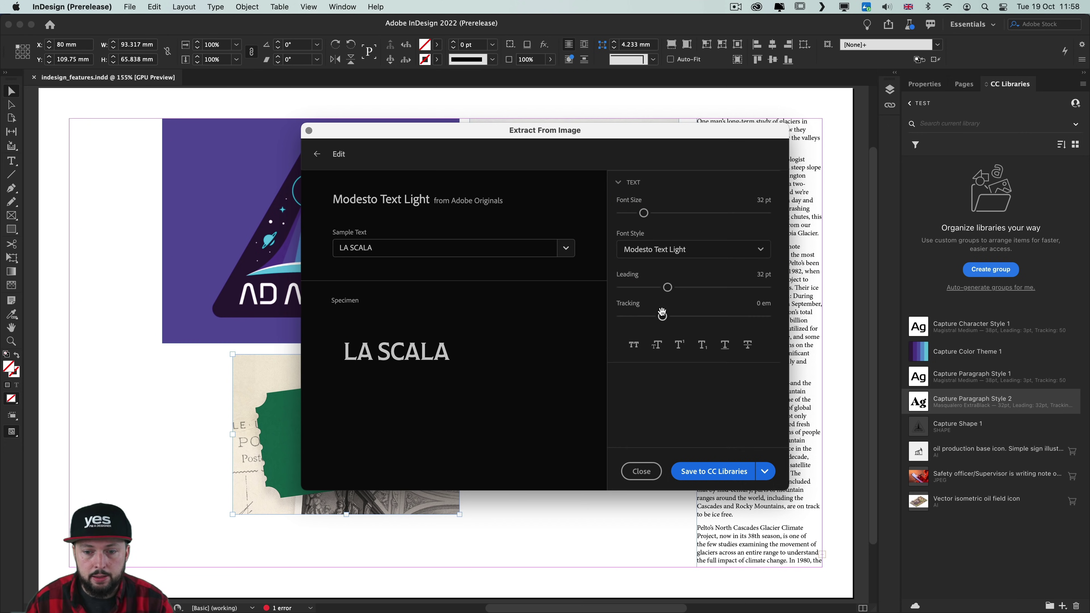
{"action": "left_click_drag", "start_coordinate": [663, 316], "coordinate": [681, 316]}
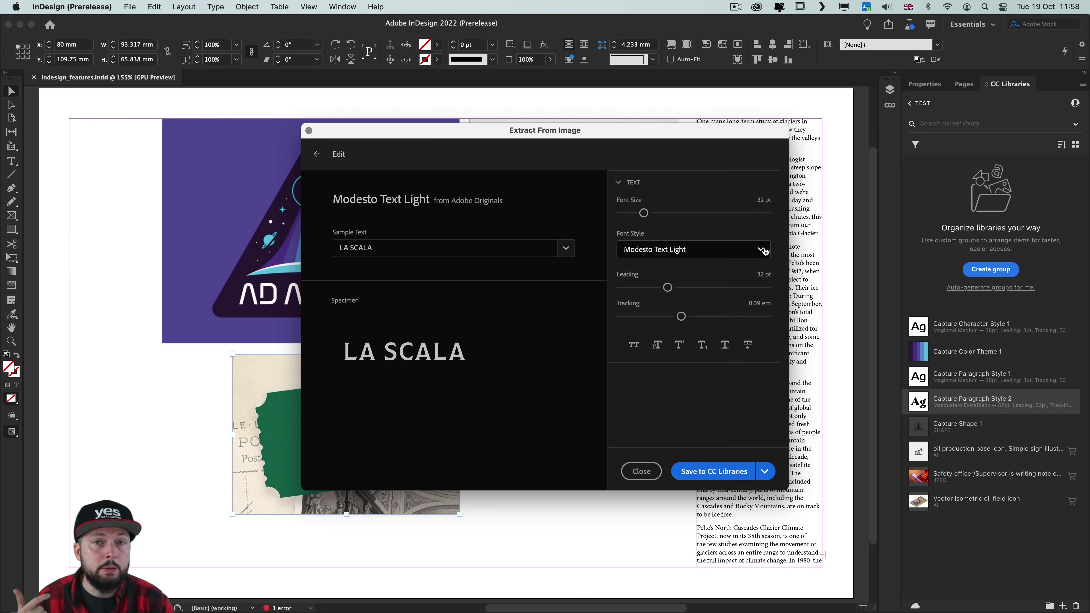
- Try Modesto Open Regular, revert to Modesto Text Light, and save as Capture Character Style 2
{"action": "left_click", "coordinate": [763, 250]}
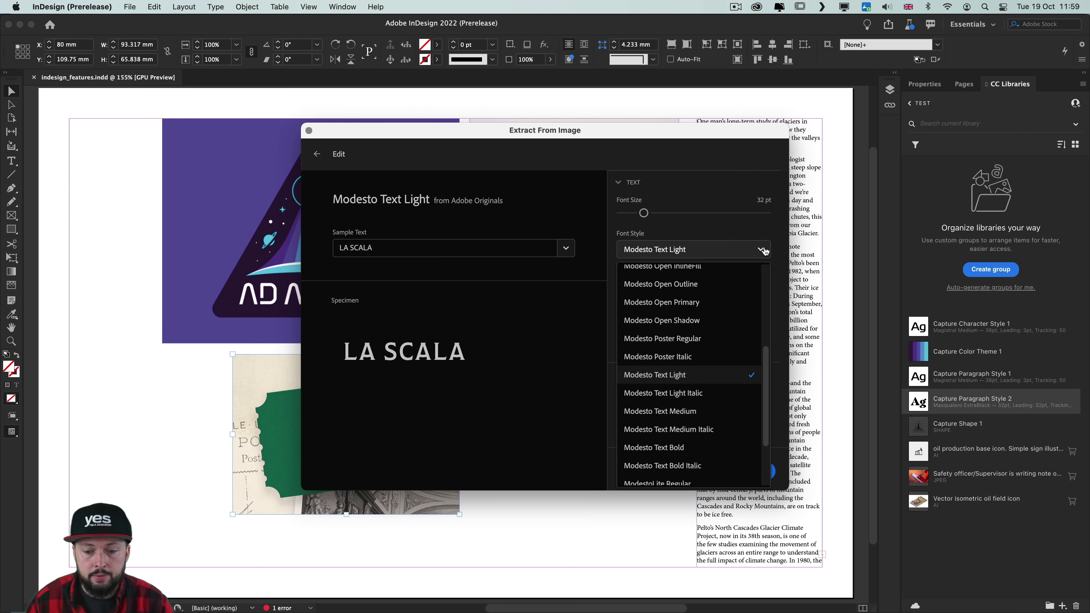
{"action": "left_click_drag", "start_coordinate": [766, 378], "coordinate": [767, 352]}
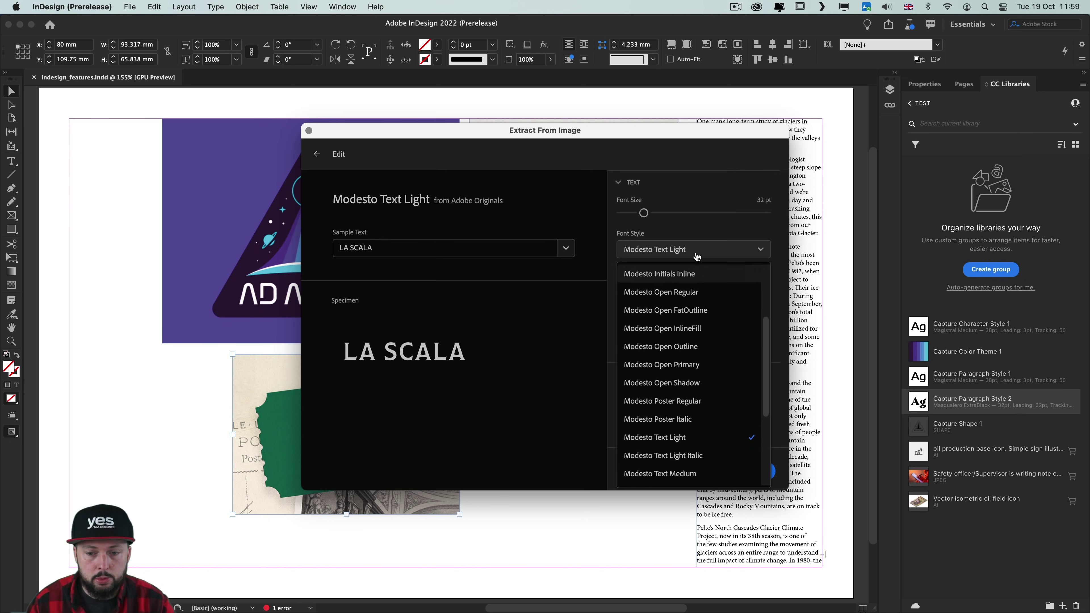
{"action": "left_click", "coordinate": [678, 294]}
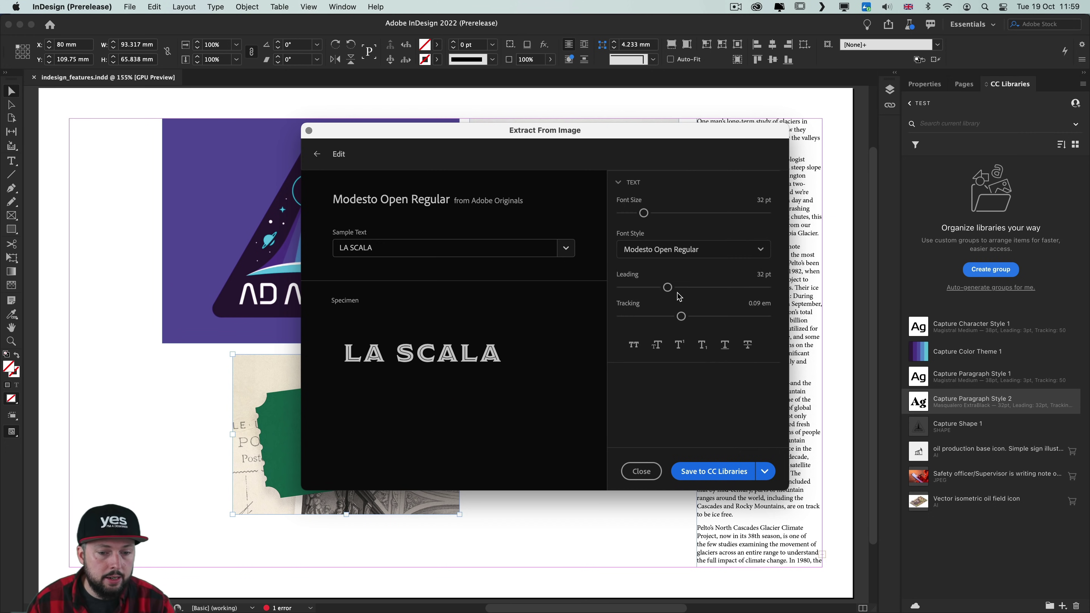
{"action": "left_click", "coordinate": [764, 256]}
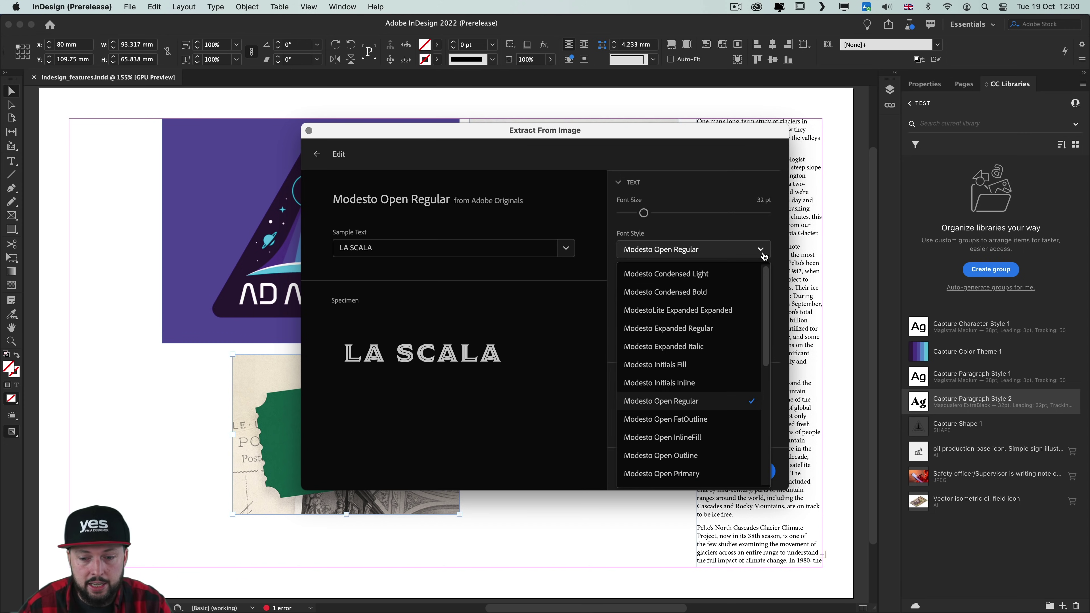
{"action": "left_click", "coordinate": [763, 251]}
{"action": "left_click", "coordinate": [762, 251]}
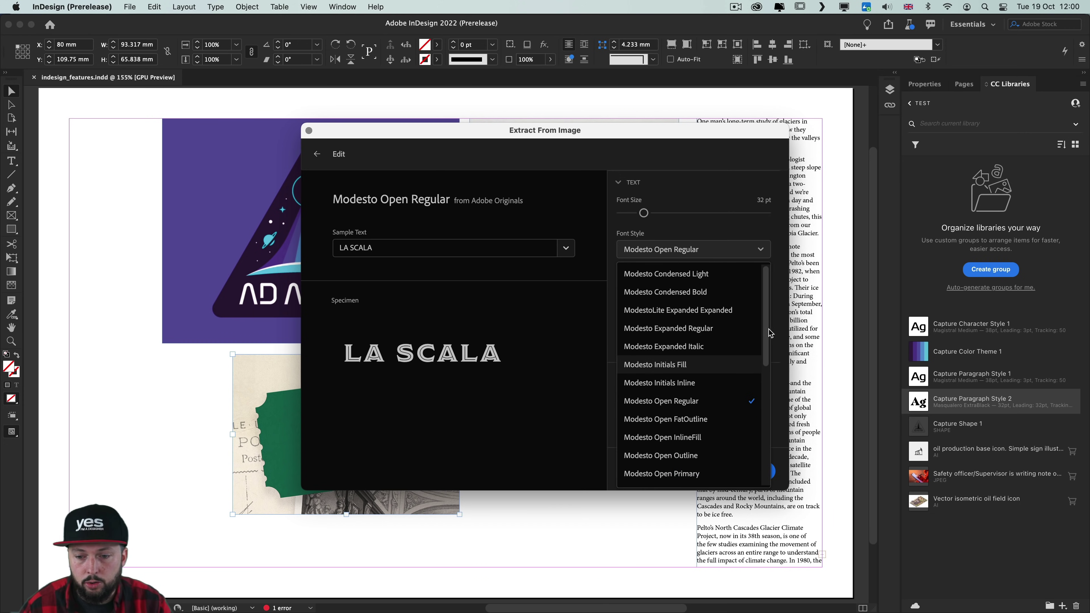
{"action": "scroll", "coordinate": [769, 348], "scroll_direction": "down", "scroll_amount": 5}
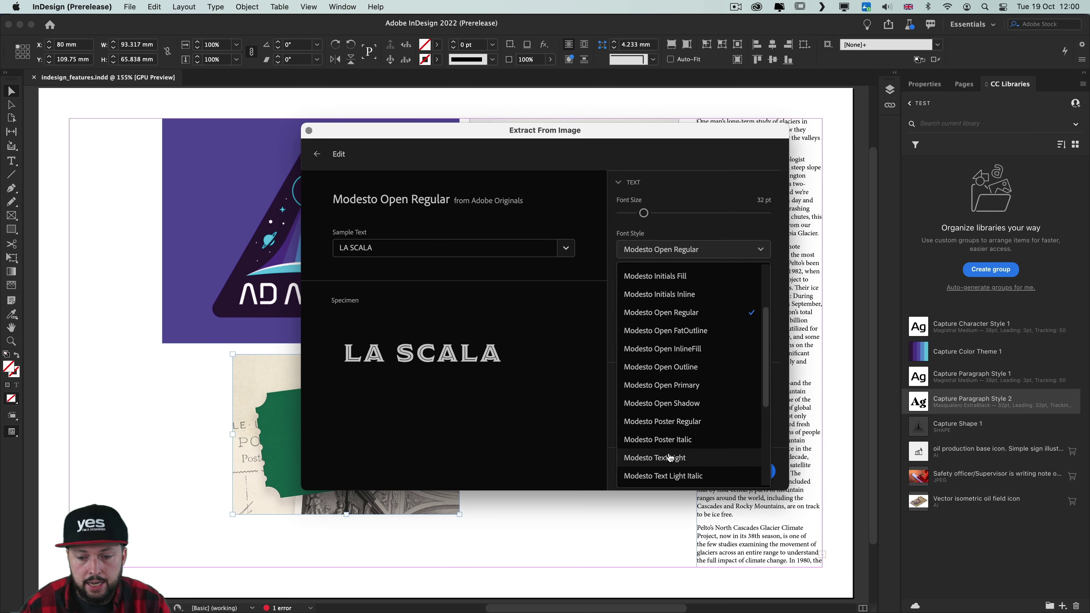
{"action": "left_click", "coordinate": [667, 460]}
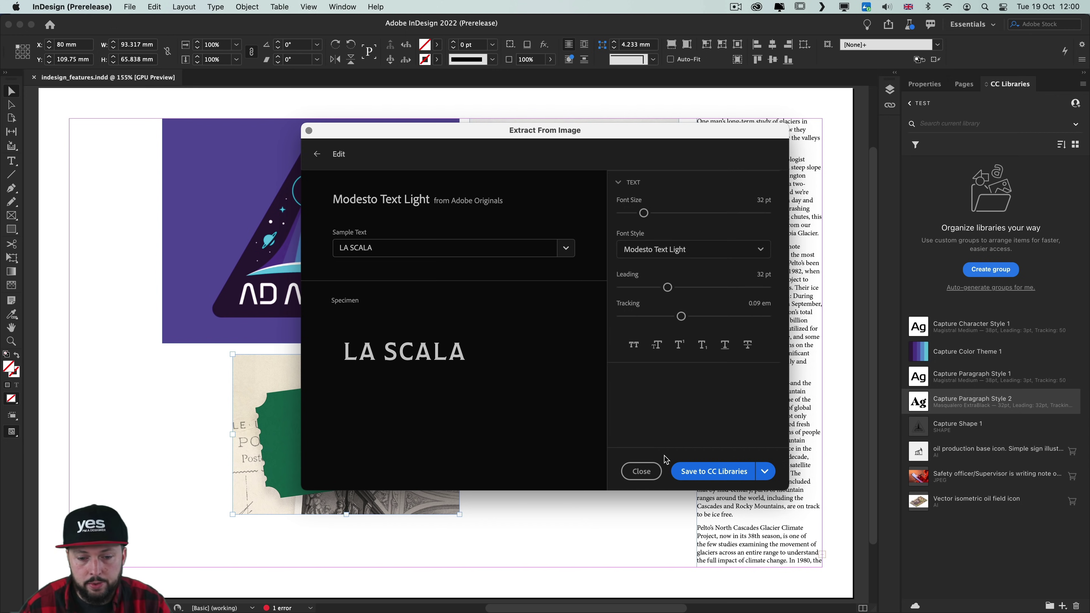
{"action": "left_click", "coordinate": [734, 474]}
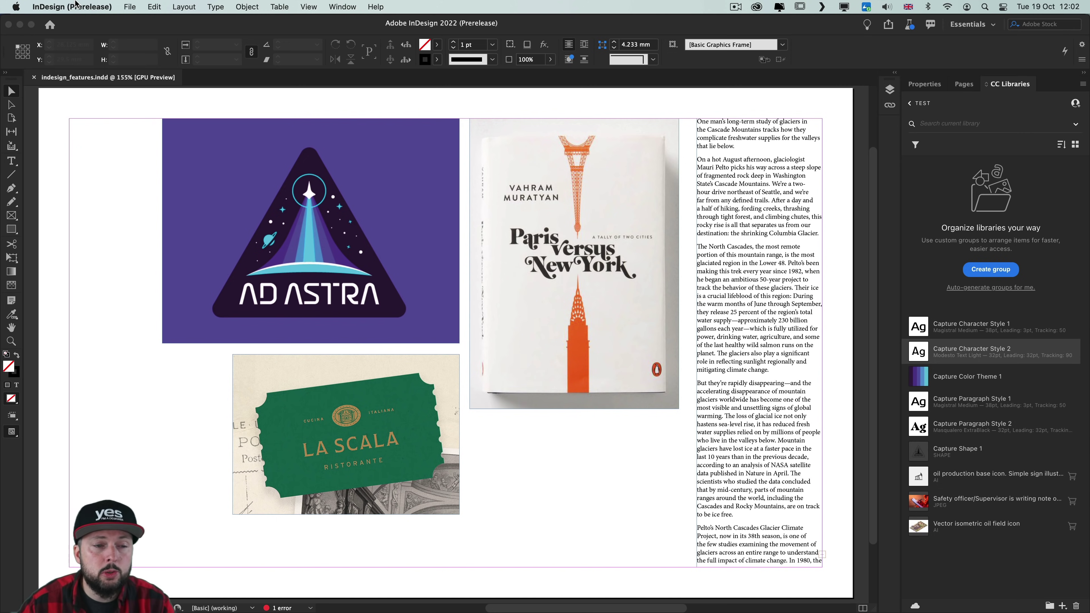
{"action": "left_click", "coordinate": [75, 7]}
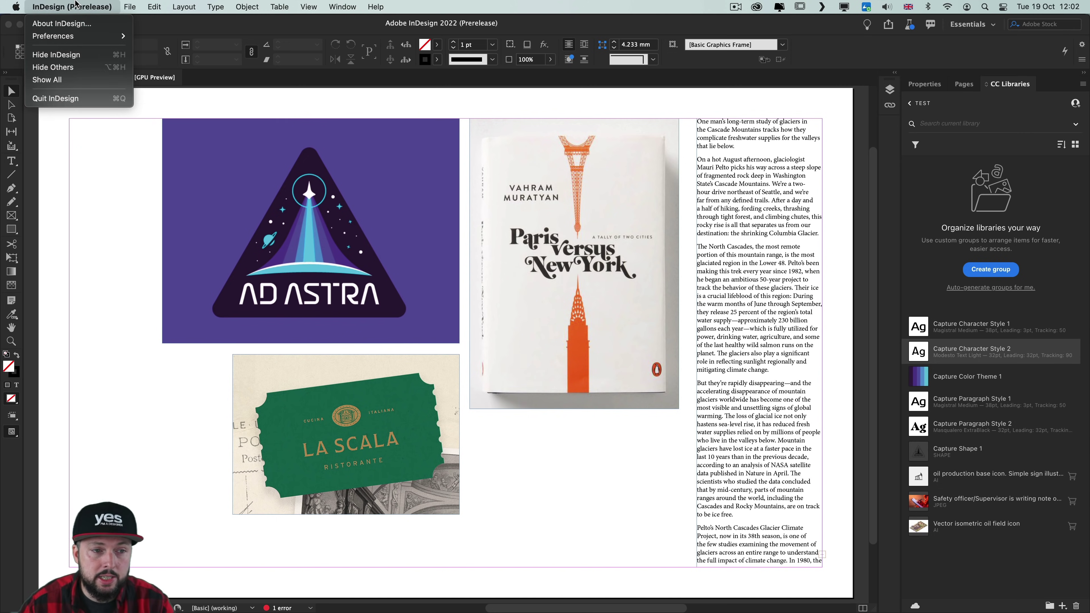
{"action": "mouse_move", "coordinate": [86, 37]}
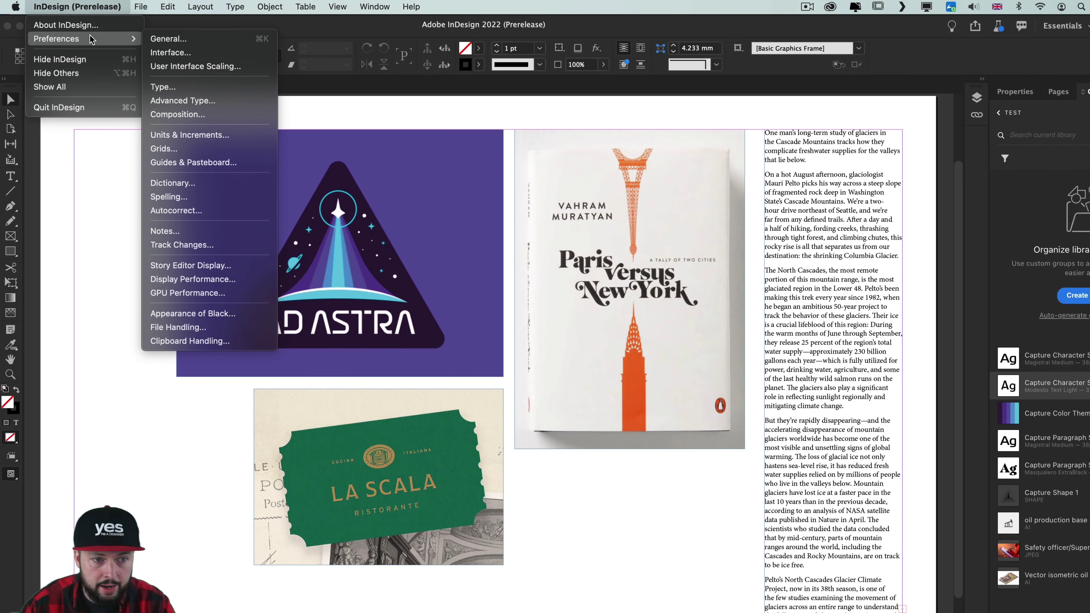
{"action": "left_click", "coordinate": [182, 68]}
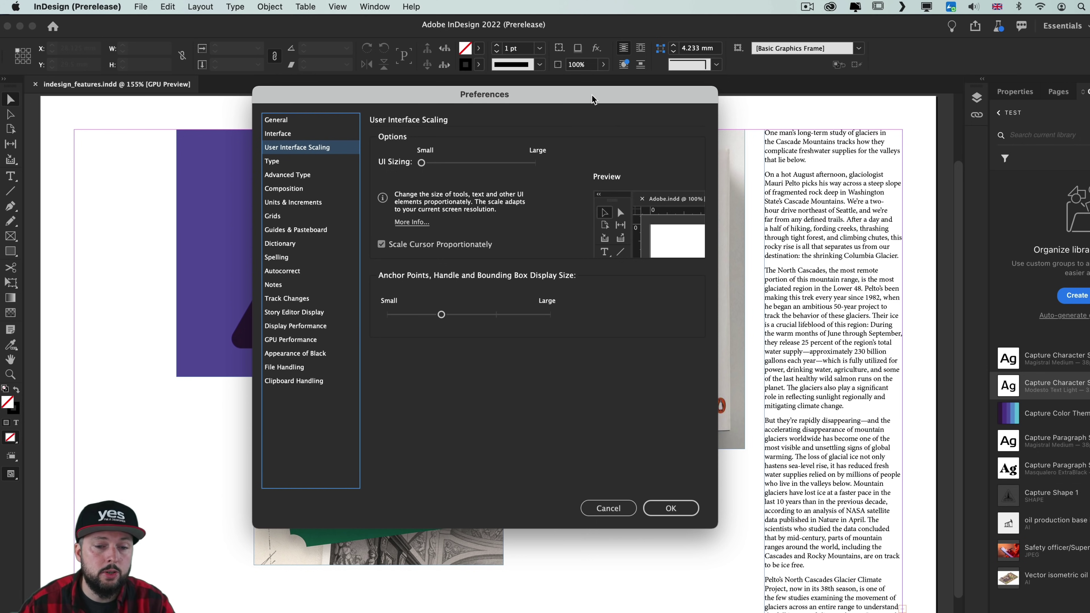
{"action": "left_click", "coordinate": [421, 162]}
{"action": "mouse_move", "coordinate": [423, 165]}
{"action": "left_mouse_down"}
{"action": "mouse_move", "coordinate": [552, 168]}
{"action": "mouse_move", "coordinate": [442, 167]}
{"action": "left_mouse_up"}
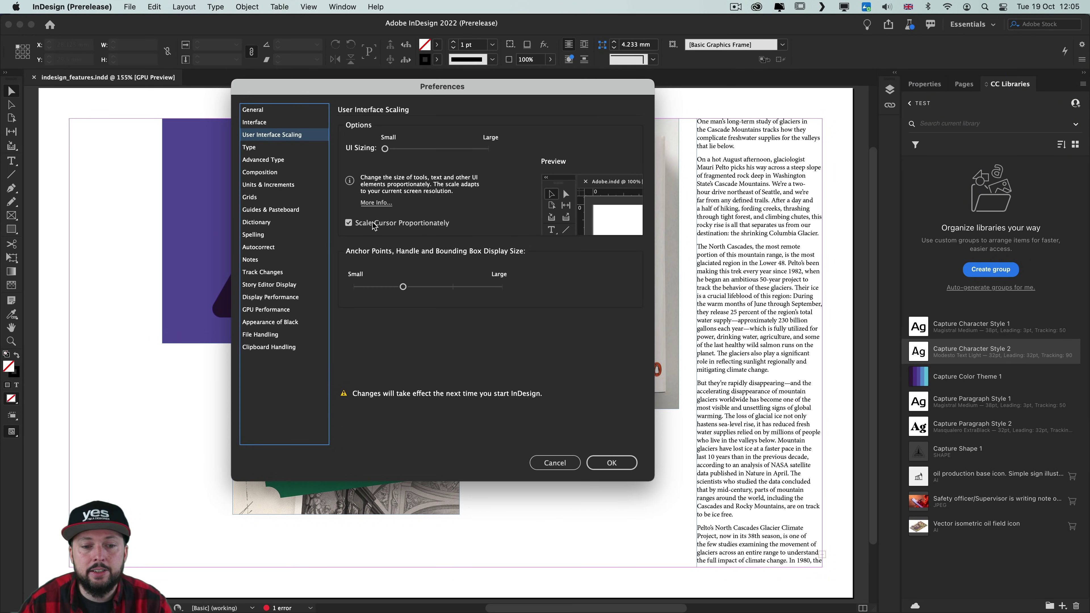
{"action": "left_click", "coordinate": [360, 226]}
{"action": "left_click", "coordinate": [358, 228]}
{"action": "left_click", "coordinate": [358, 227]}
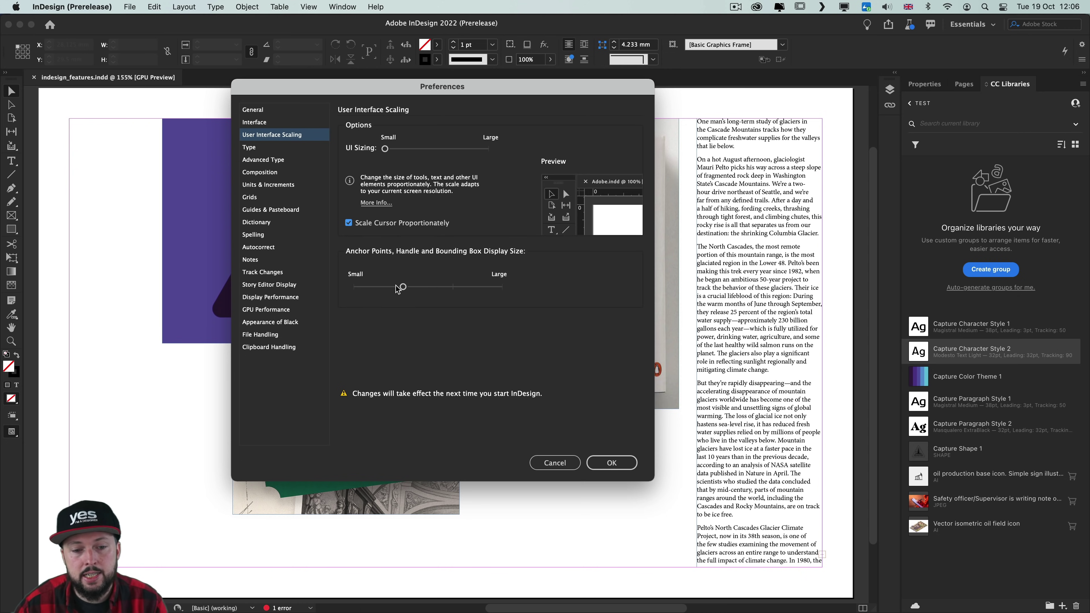
- Close Preferences, show the Pages panel, and bring up page 1's context menu
{"action": "left_click", "coordinate": [609, 463]}
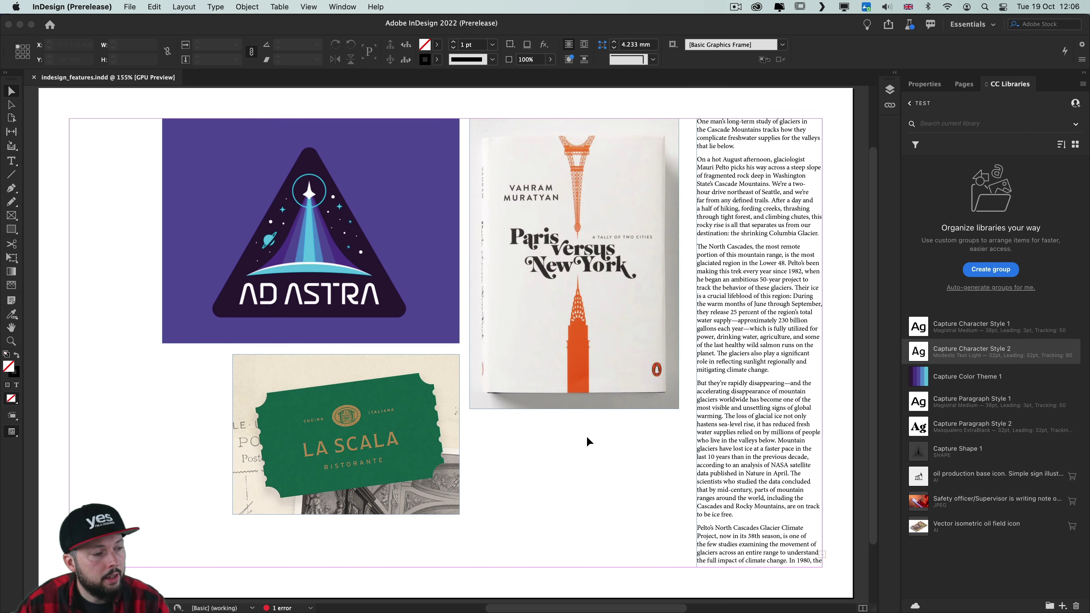
{"action": "left_click", "coordinate": [959, 88]}
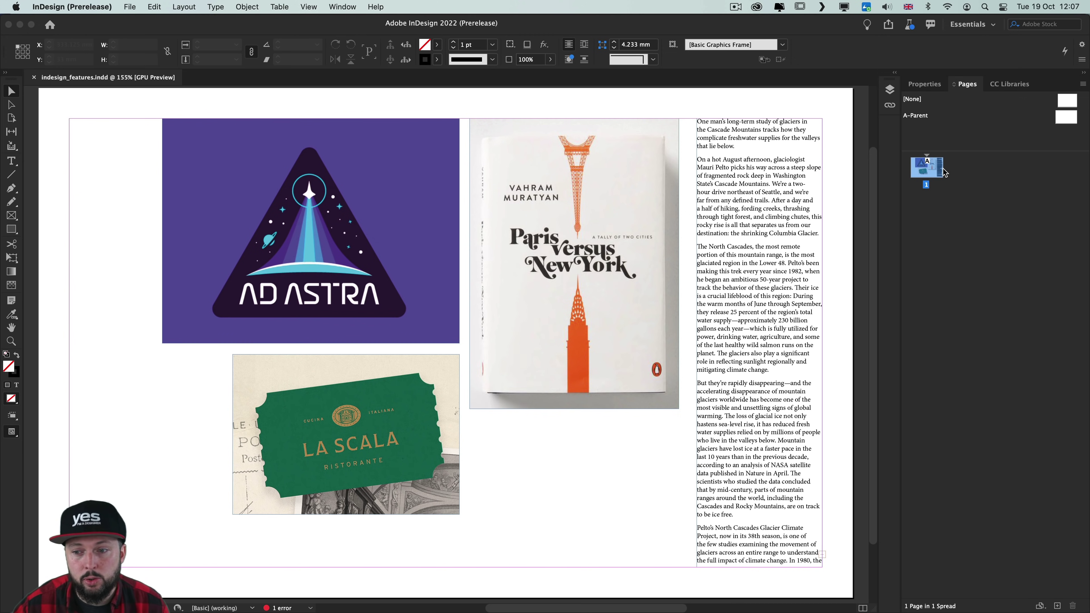
{"action": "right_click", "coordinate": [934, 171]}
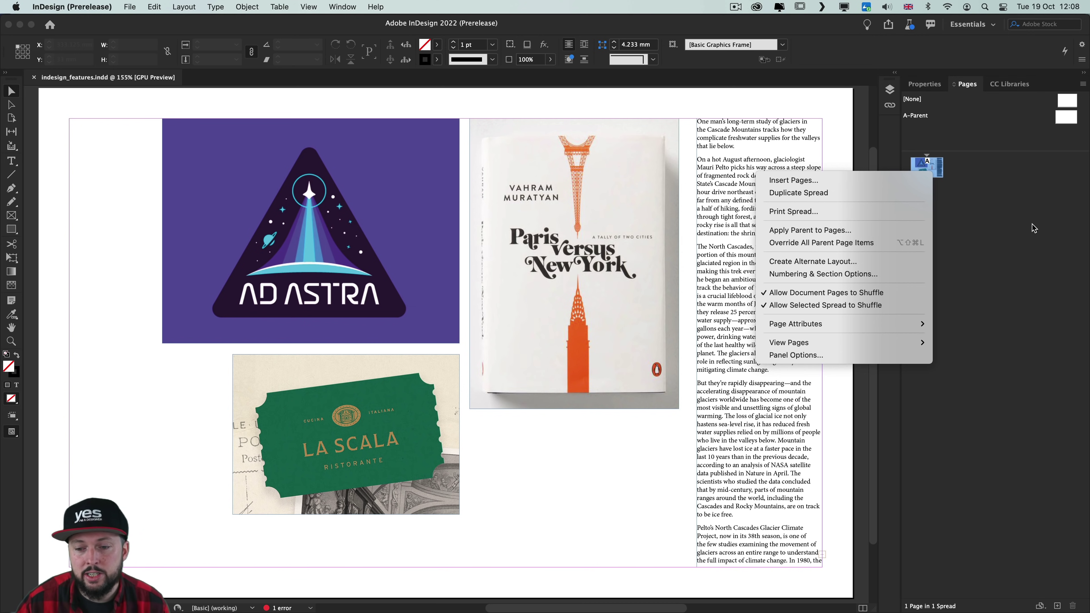
- Switch the keyboard shortcut set to Adobe Photoshop, after briefly trying Adobe Illustrator
{"action": "key", "text": "Escape"}
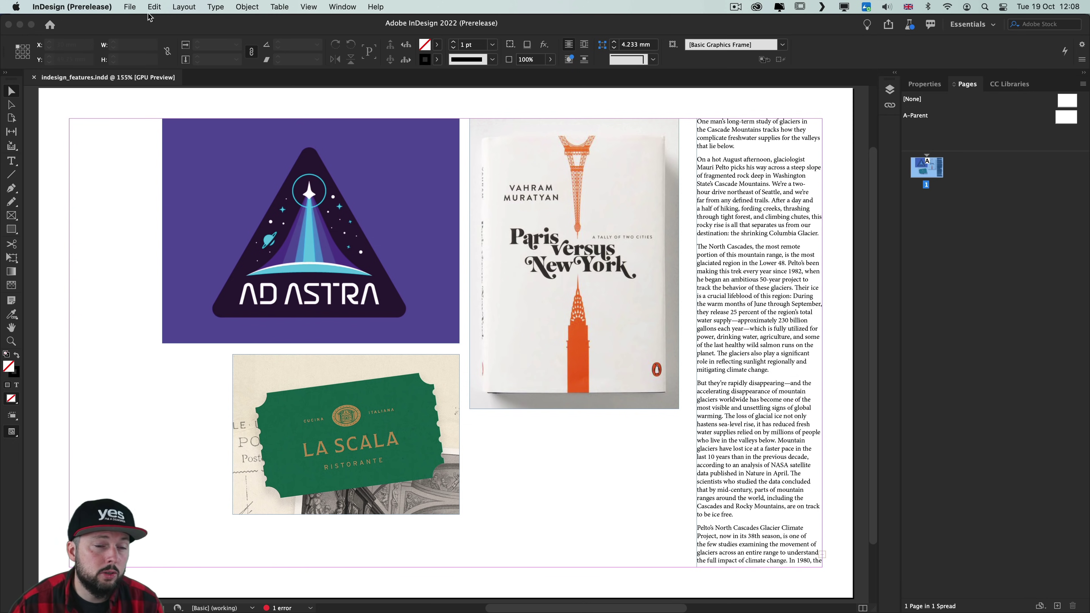
{"action": "left_click", "coordinate": [154, 7]}
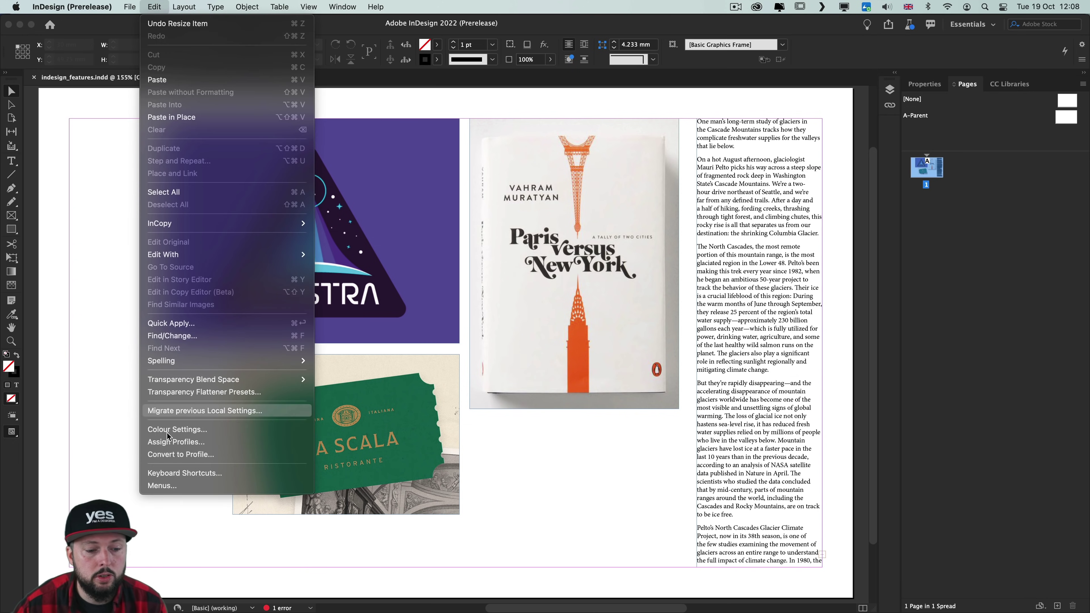
{"action": "left_click", "coordinate": [174, 472]}
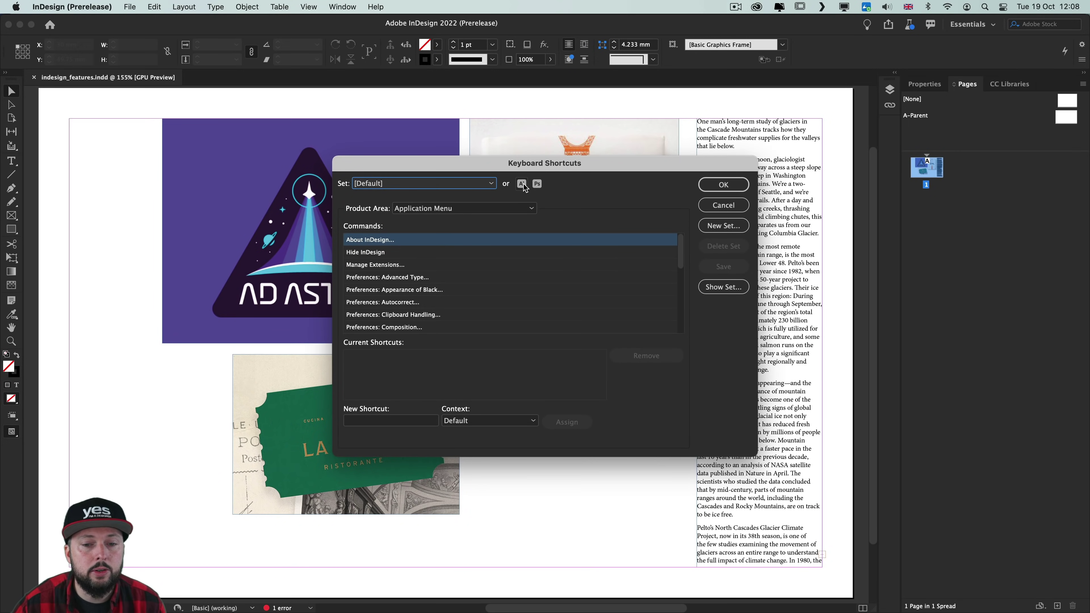
{"action": "left_click", "coordinate": [521, 184]}
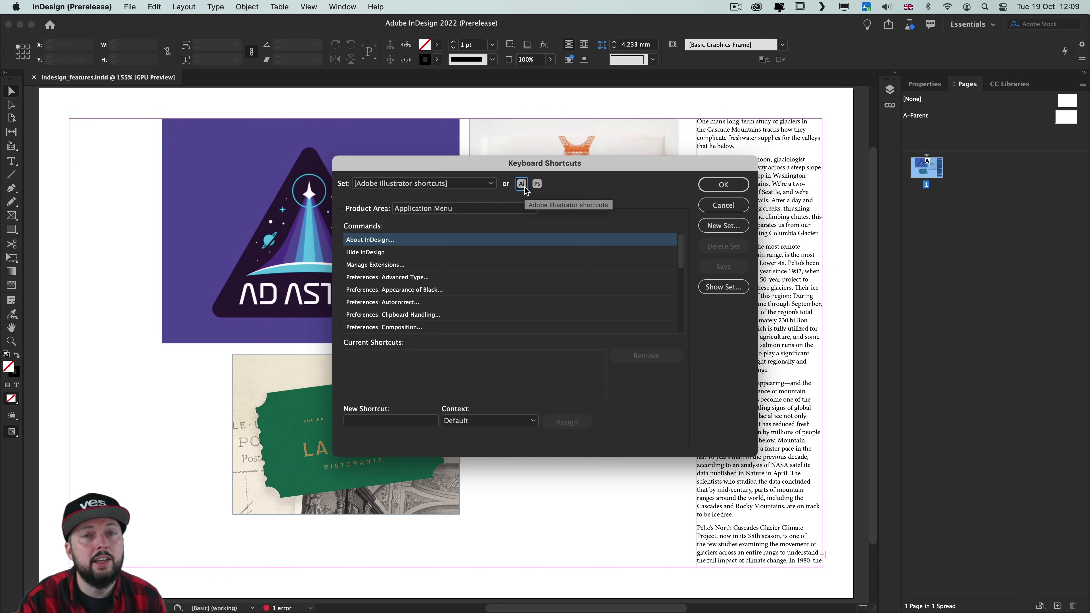
{"action": "left_click", "coordinate": [537, 184]}
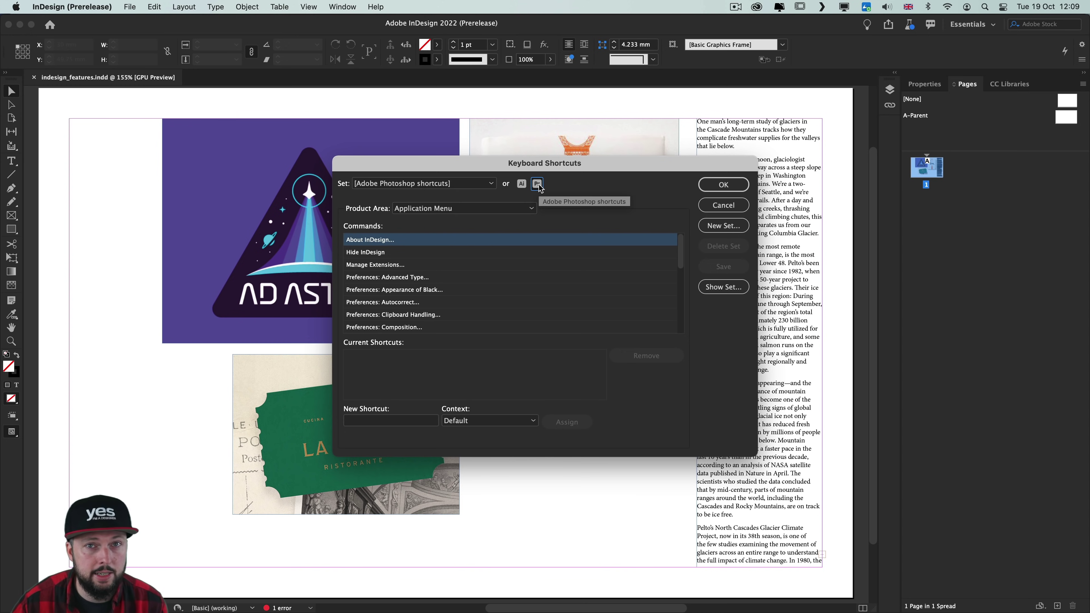
{"action": "key", "text": "Return"}
{"action": "right_click", "coordinate": [732, 177]}
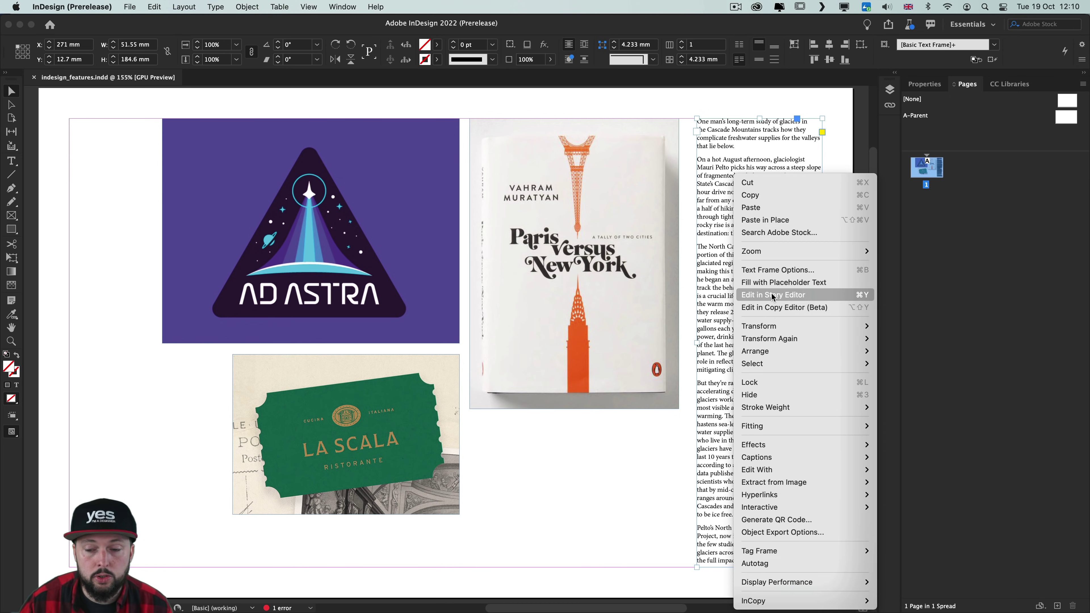
{"action": "left_click", "coordinate": [773, 296]}
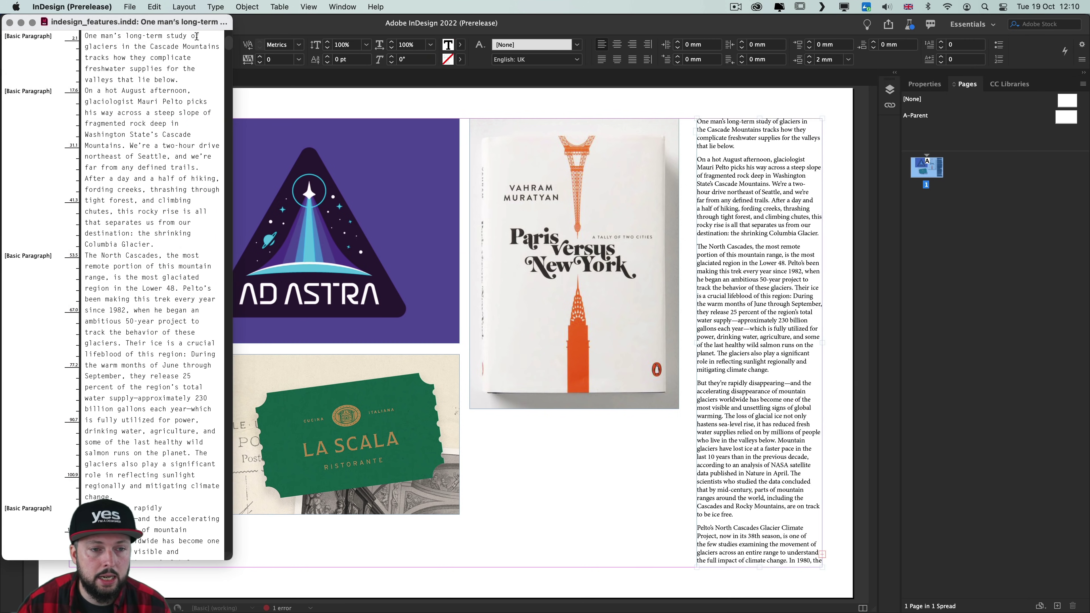
{"action": "left_click_drag", "start_coordinate": [161, 27], "coordinate": [568, 30]}
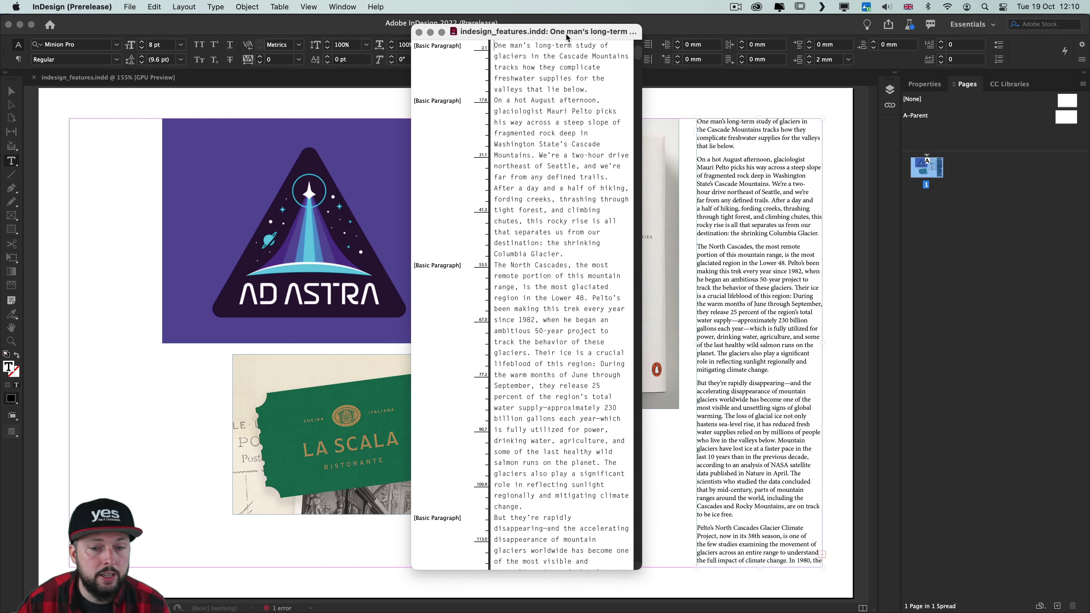
{"action": "scroll", "coordinate": [567, 156], "scroll_direction": "down", "scroll_amount": 5}
{"action": "scroll", "coordinate": [568, 156], "scroll_direction": "up", "scroll_amount": 6}
{"action": "left_click_drag", "start_coordinate": [642, 26], "coordinate": [738, 96]}
{"action": "scroll", "coordinate": [461, 174], "scroll_direction": "down", "scroll_amount": 10}
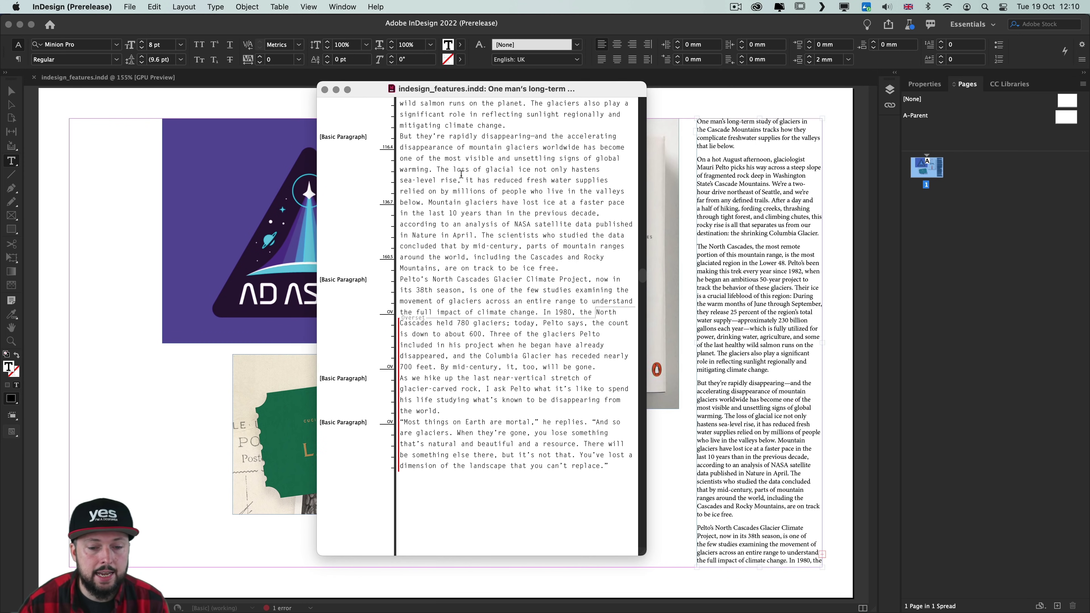
{"action": "left_click_drag", "start_coordinate": [469, 323], "coordinate": [568, 423]}
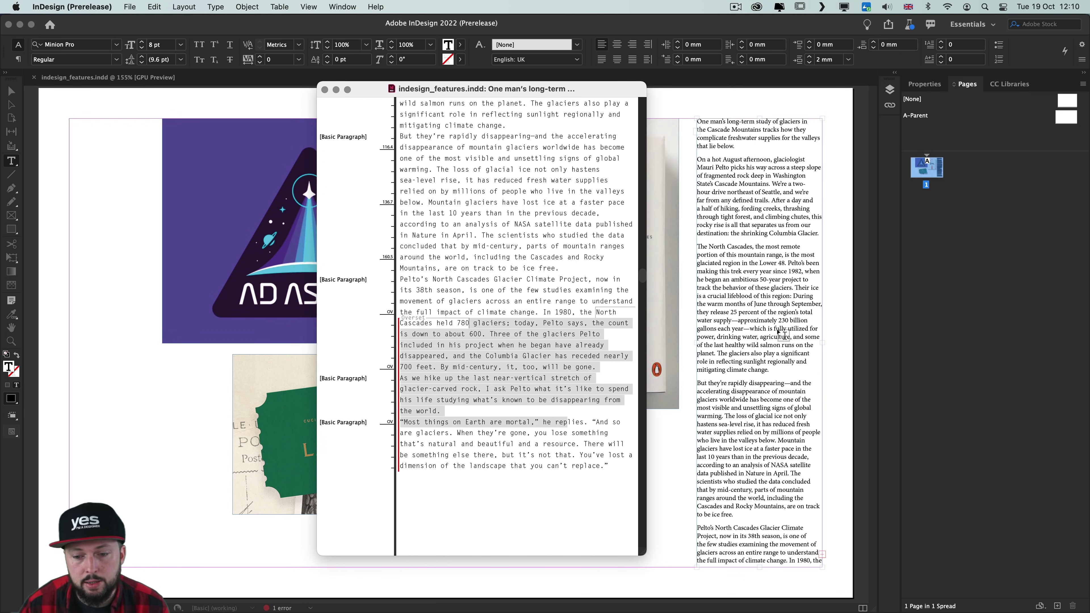
{"action": "key", "text": "super+y"}
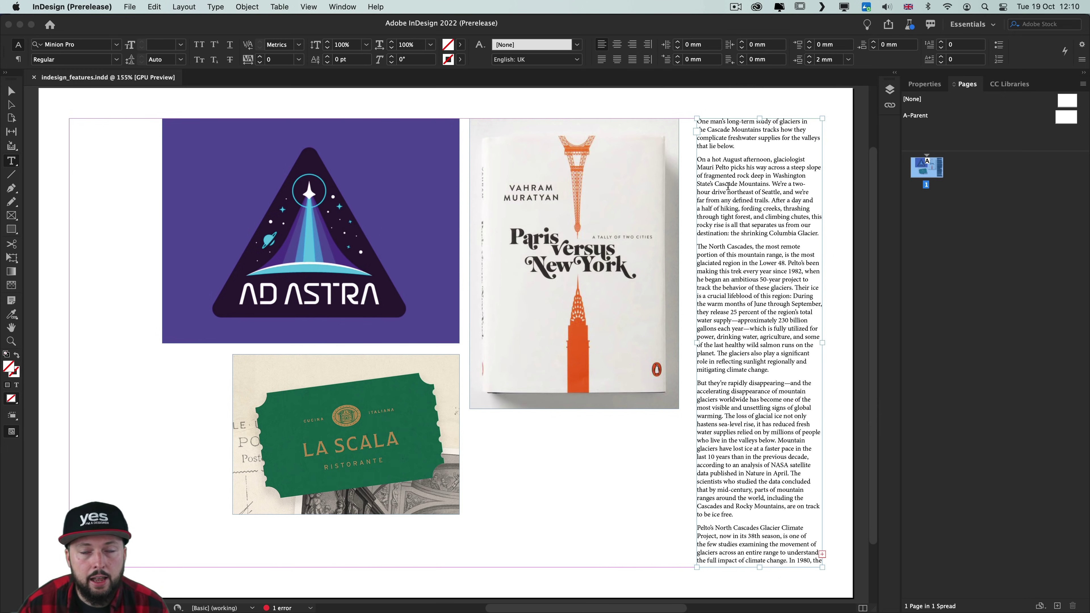
- Open the glacier article in the Copy Editor (Beta) and scroll through its paragraphs
{"action": "right_click", "coordinate": [728, 186]}
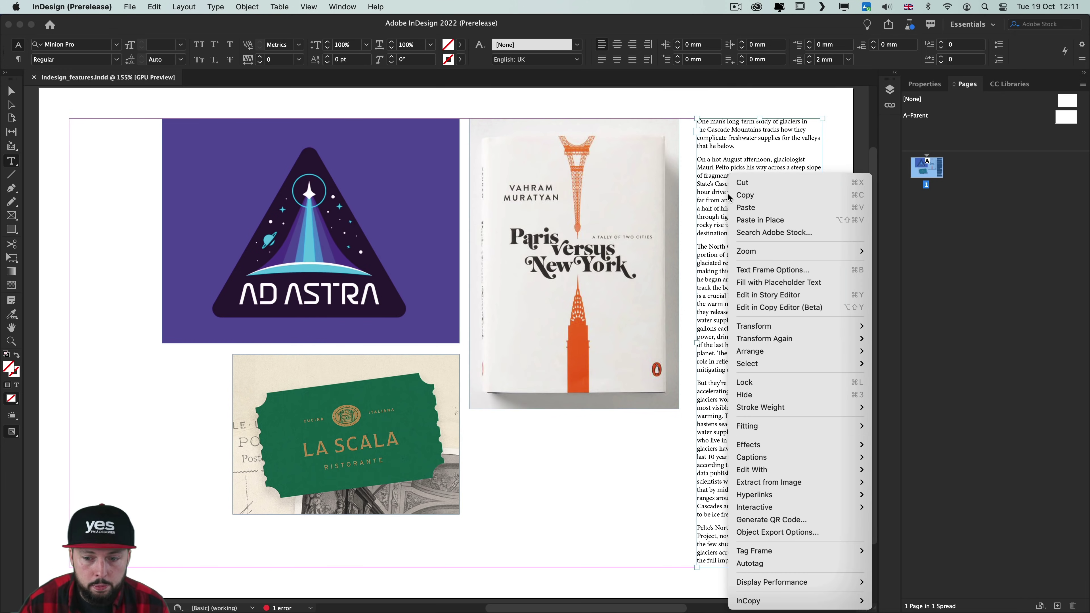
{"action": "left_click", "coordinate": [774, 308]}
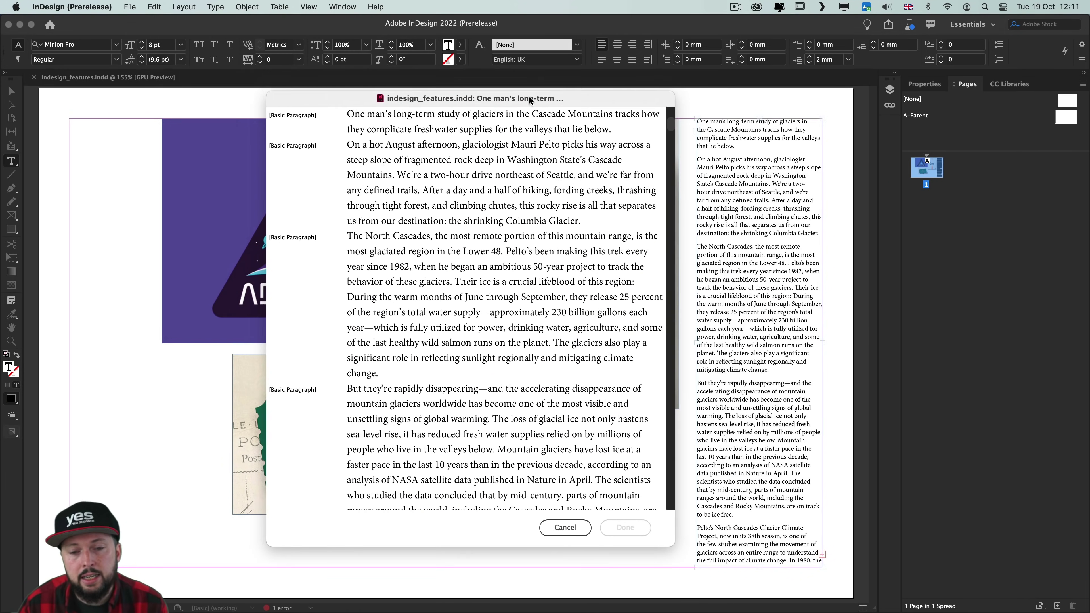
{"action": "scroll", "coordinate": [496, 177], "scroll_direction": "down", "scroll_amount": 5}
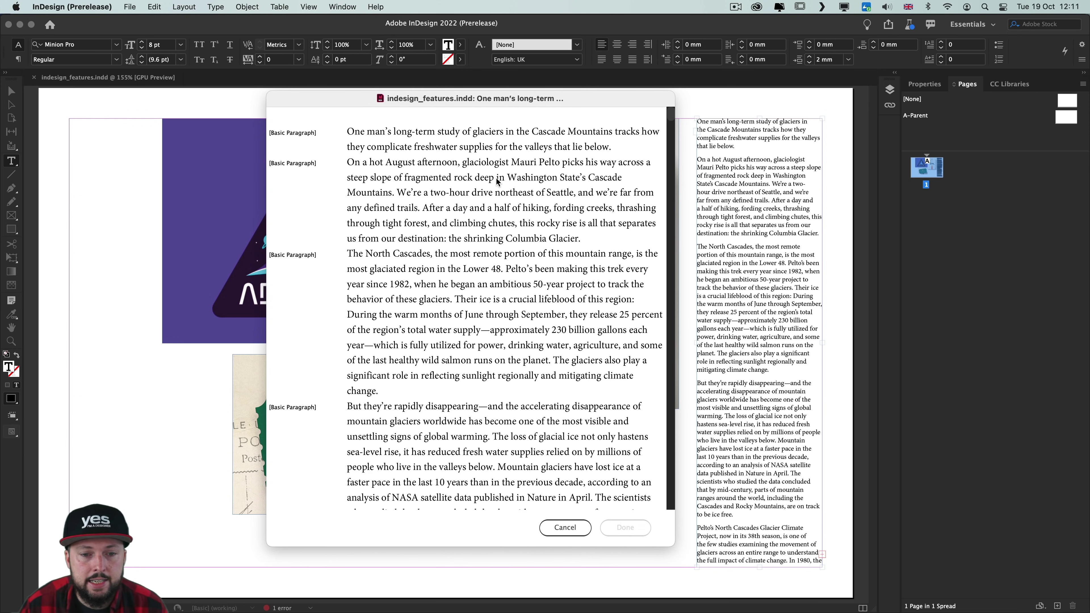
{"action": "scroll", "coordinate": [495, 177], "scroll_direction": "down", "scroll_amount": 6}
{"action": "scroll", "coordinate": [496, 180], "scroll_direction": "up", "scroll_amount": 12}
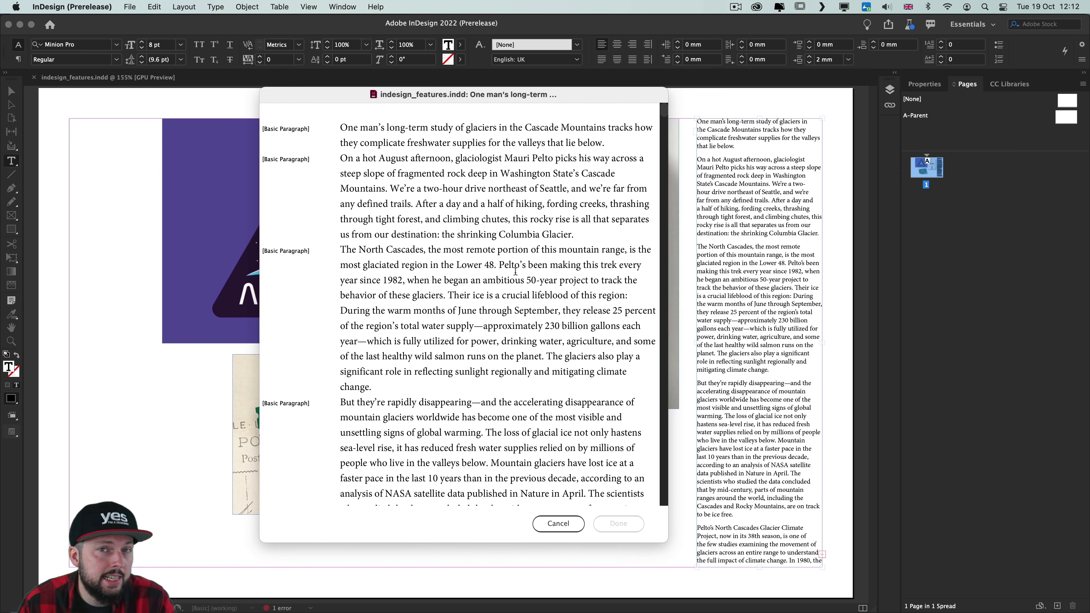
{"action": "scroll", "coordinate": [508, 273], "scroll_direction": "down", "scroll_amount": 13}
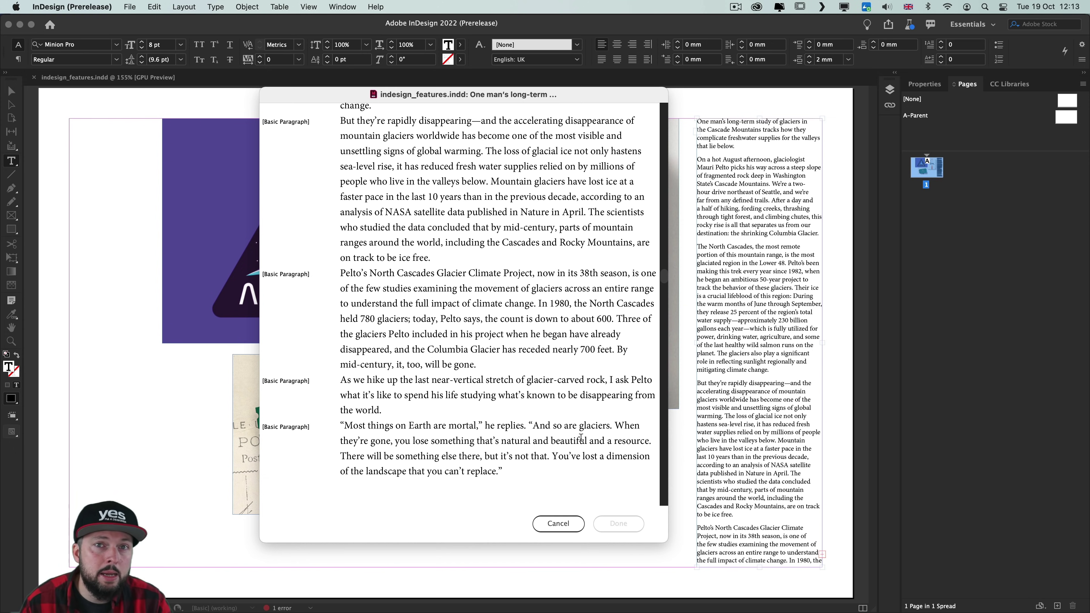
{"action": "scroll", "coordinate": [556, 377], "scroll_direction": "up", "scroll_amount": 13}
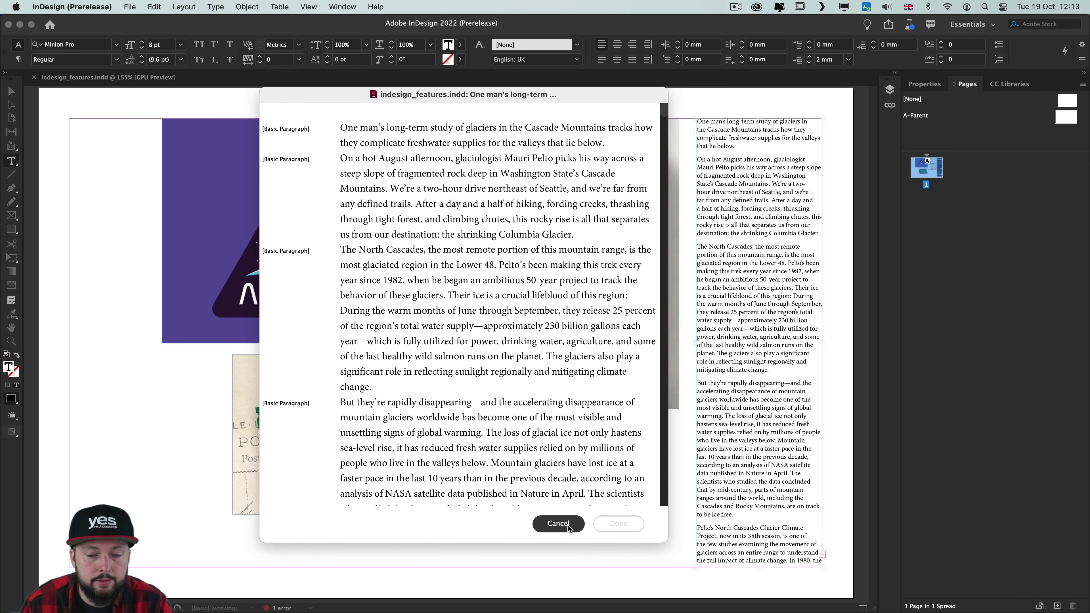